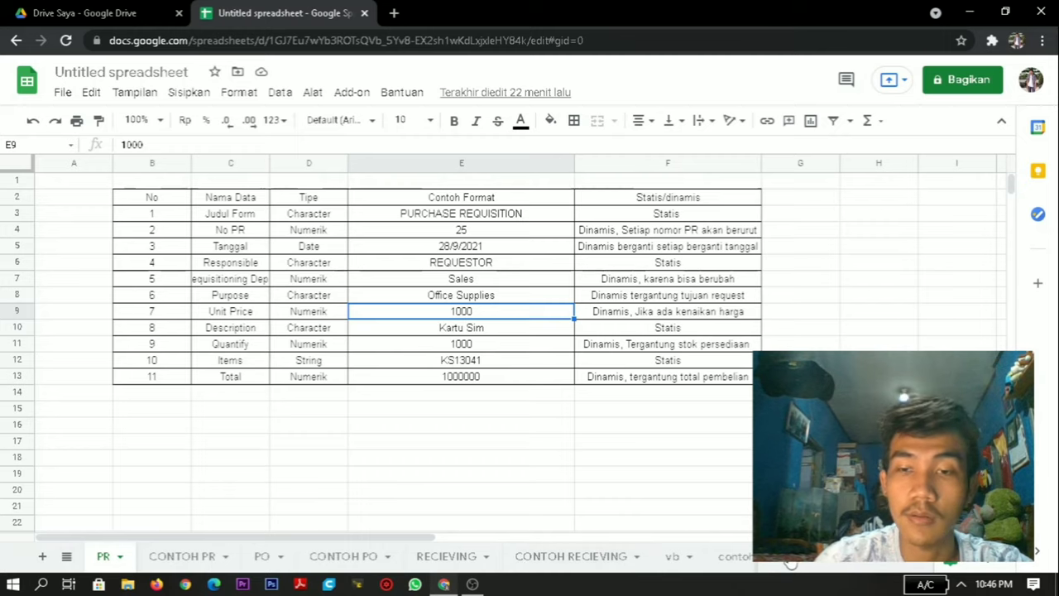
Review the sample purchase requisition on the CONTOH PR sheet, including its PR number and the item row
{"action": "scroll", "coordinate": [790, 566], "scroll_direction": "down", "scroll_amount": 3}
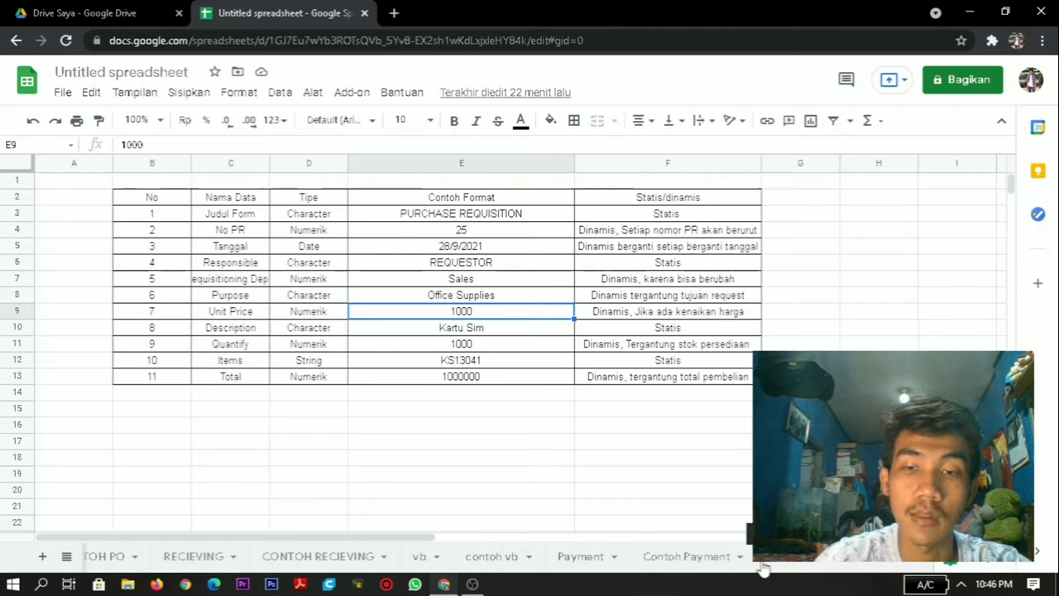
{"action": "scroll", "coordinate": [766, 568], "scroll_direction": "up", "scroll_amount": 3}
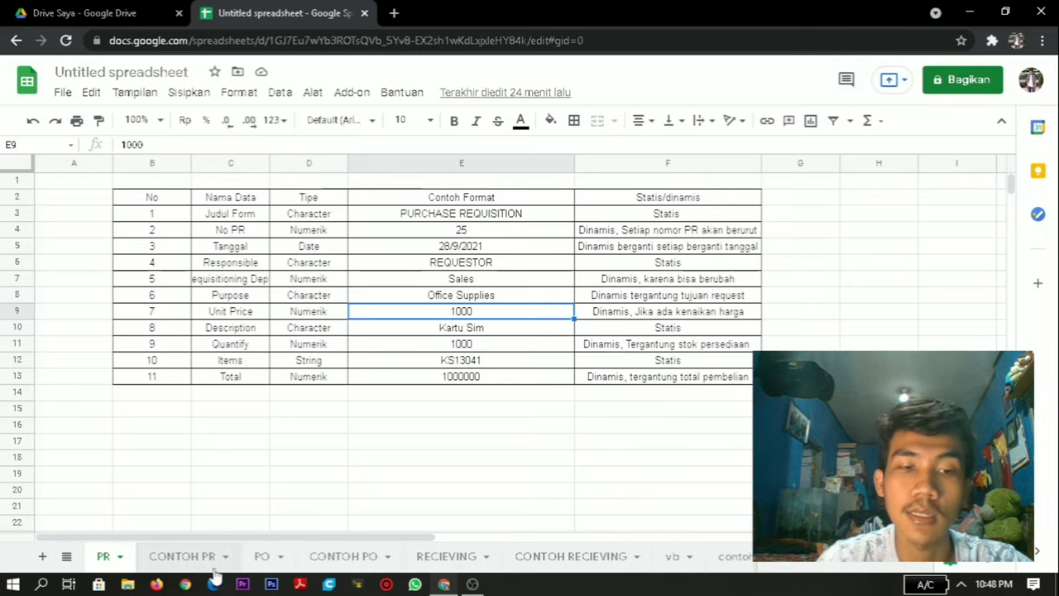
{"action": "left_click", "coordinate": [187, 561]}
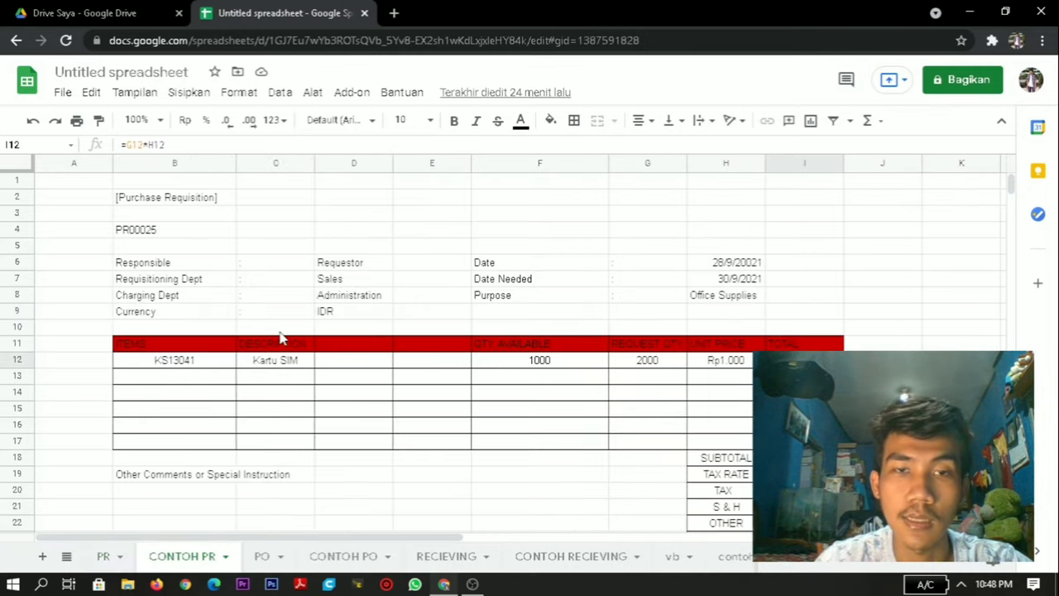
{"action": "left_click", "coordinate": [130, 238]}
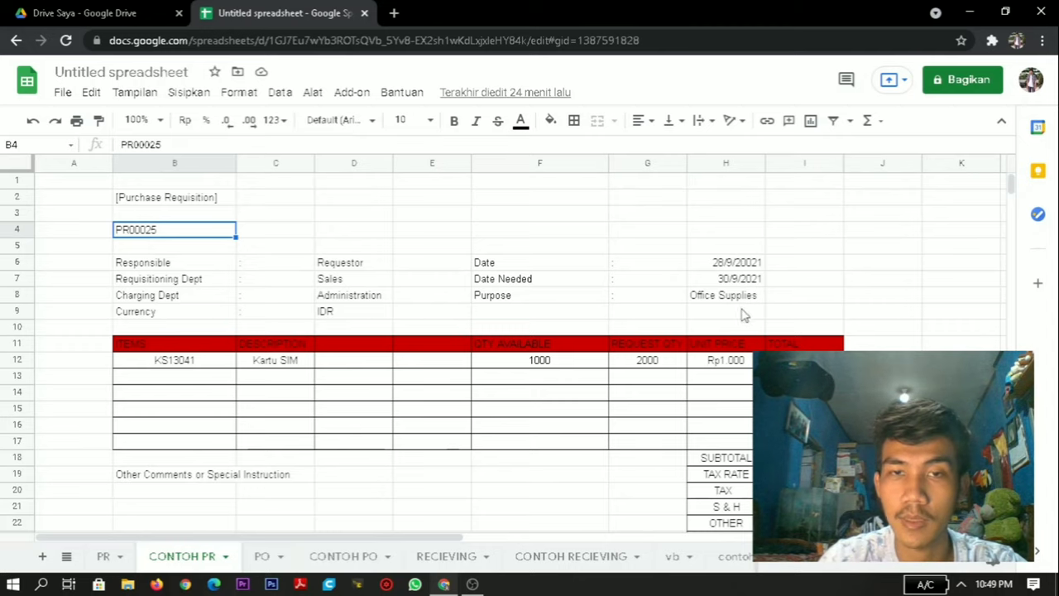
{"action": "scroll", "coordinate": [785, 314], "scroll_direction": "down", "scroll_amount": 1}
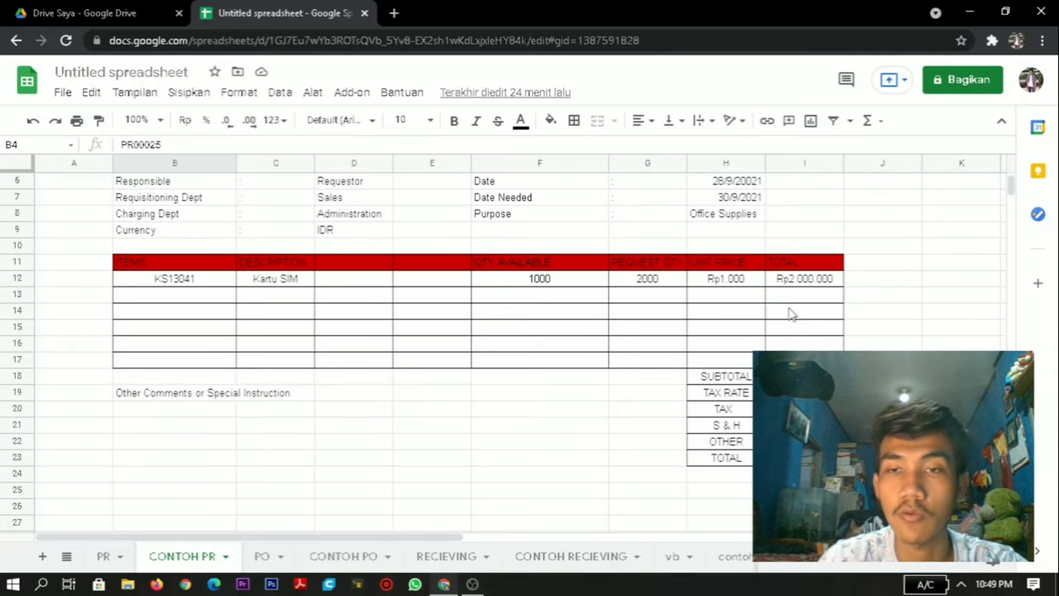
{"action": "left_click", "coordinate": [163, 281]}
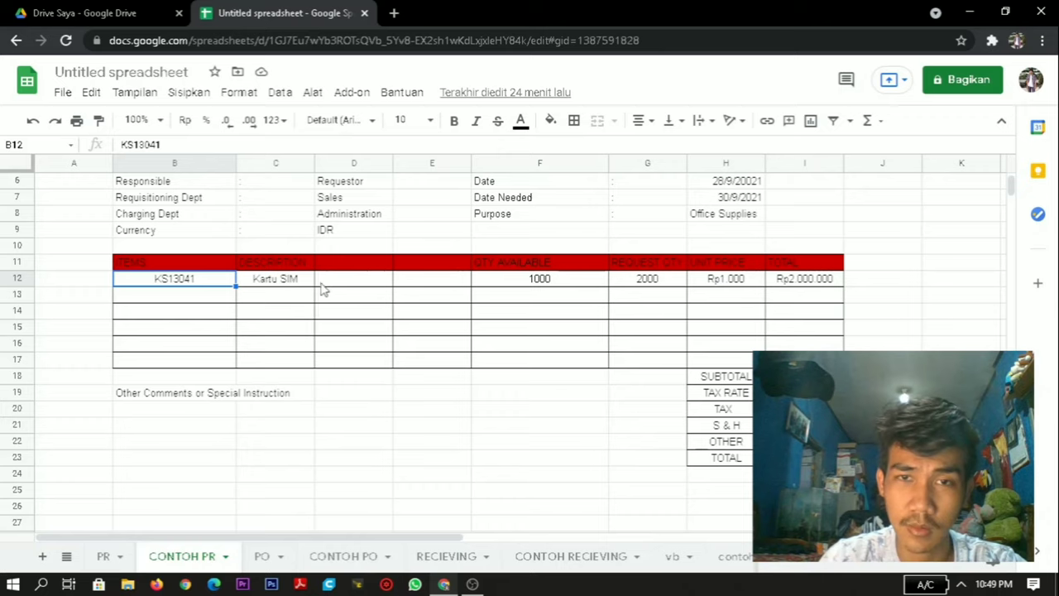
{"action": "scroll", "coordinate": [323, 292], "scroll_direction": "up", "scroll_amount": 2}
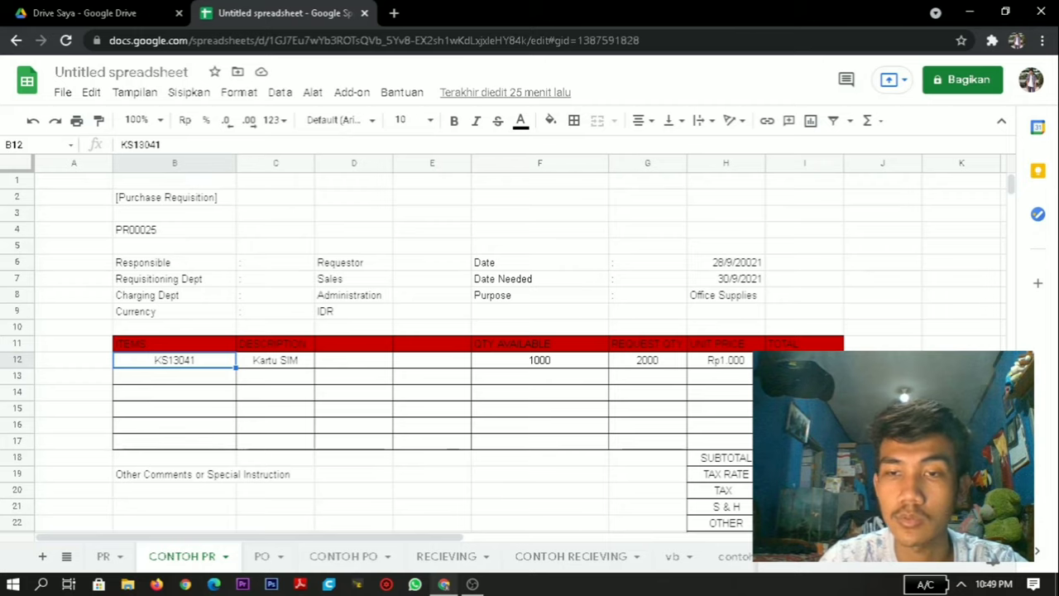
{"action": "scroll", "coordinate": [732, 371], "scroll_direction": "down", "scroll_amount": 1}
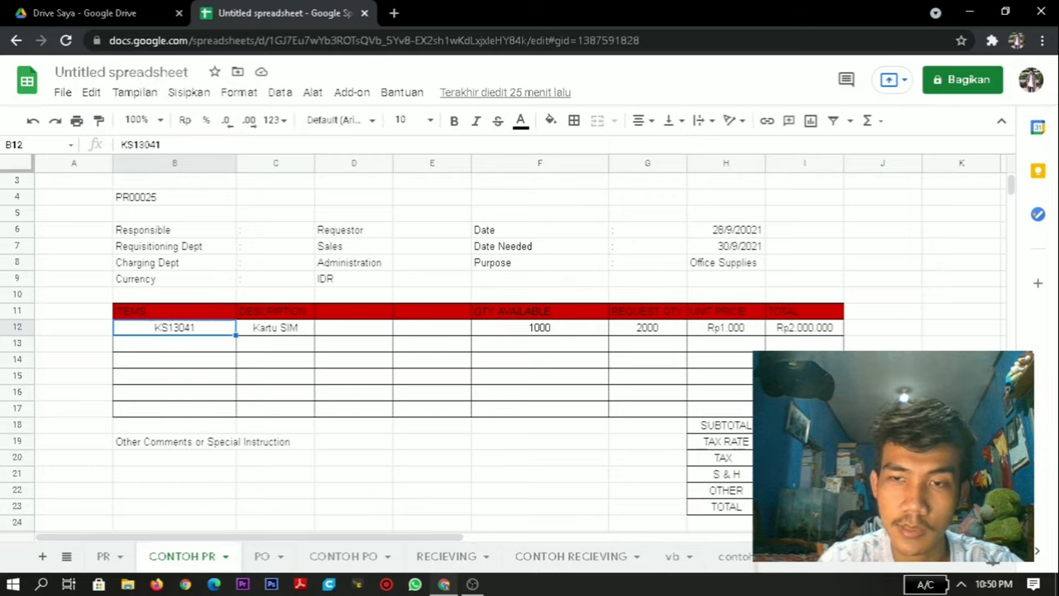
Examine the PO sheet's data table and the sample purchase order on CONTOH PO, from the address block down to the totals
{"action": "left_click", "coordinate": [262, 558]}
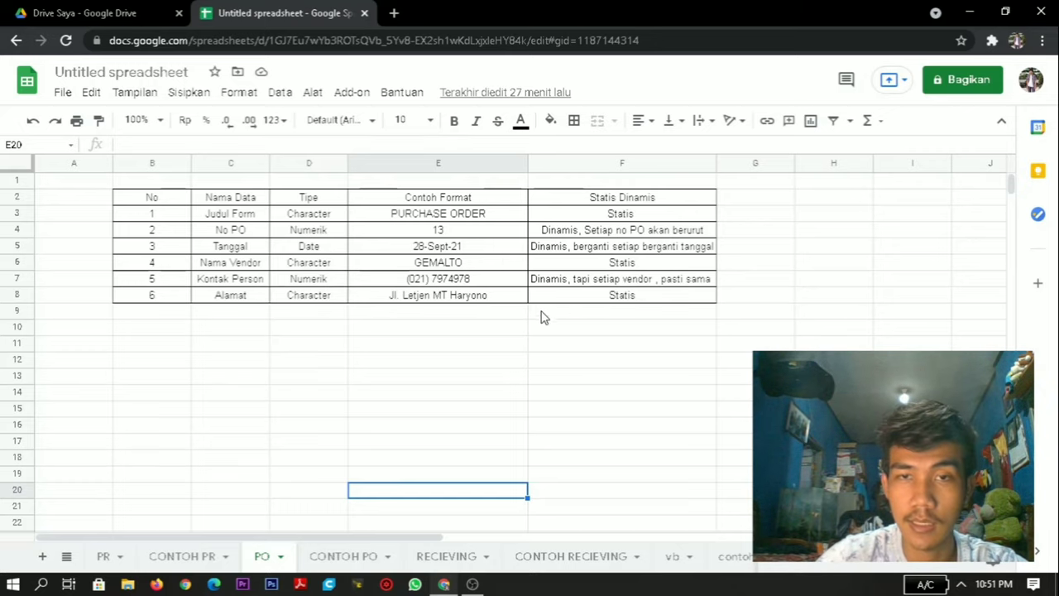
{"action": "left_click", "coordinate": [325, 556]}
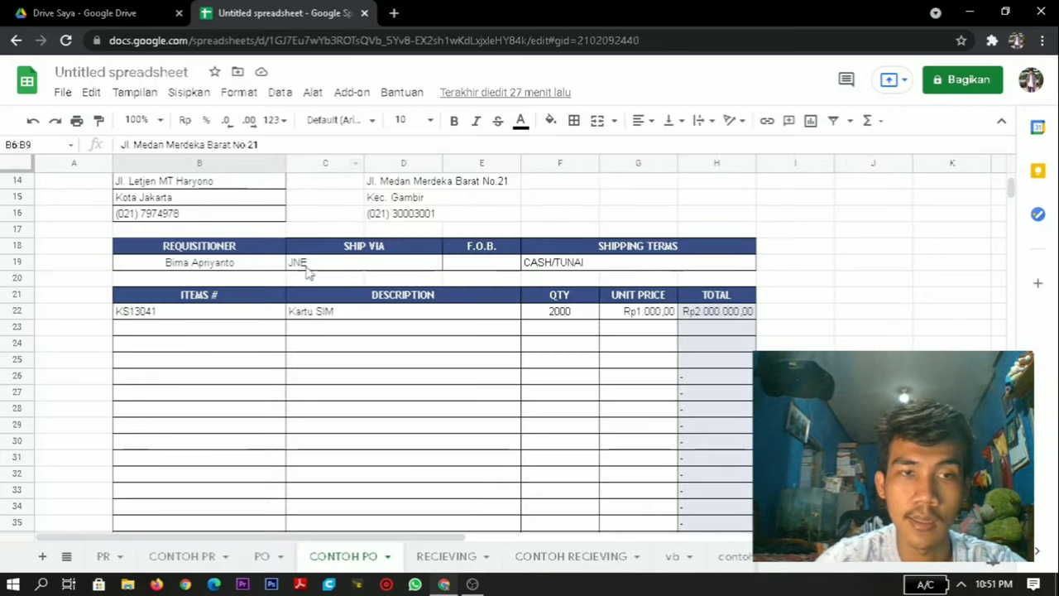
{"action": "scroll", "coordinate": [356, 296], "scroll_direction": "up", "scroll_amount": 5}
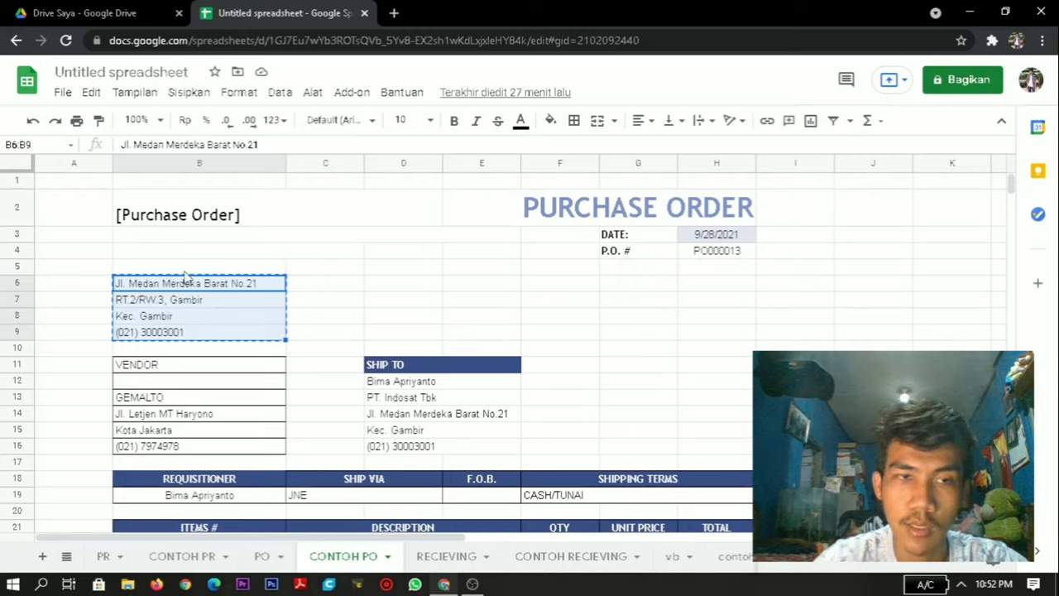
{"action": "left_click", "coordinate": [161, 288]}
{"action": "left_click", "coordinate": [169, 317]}
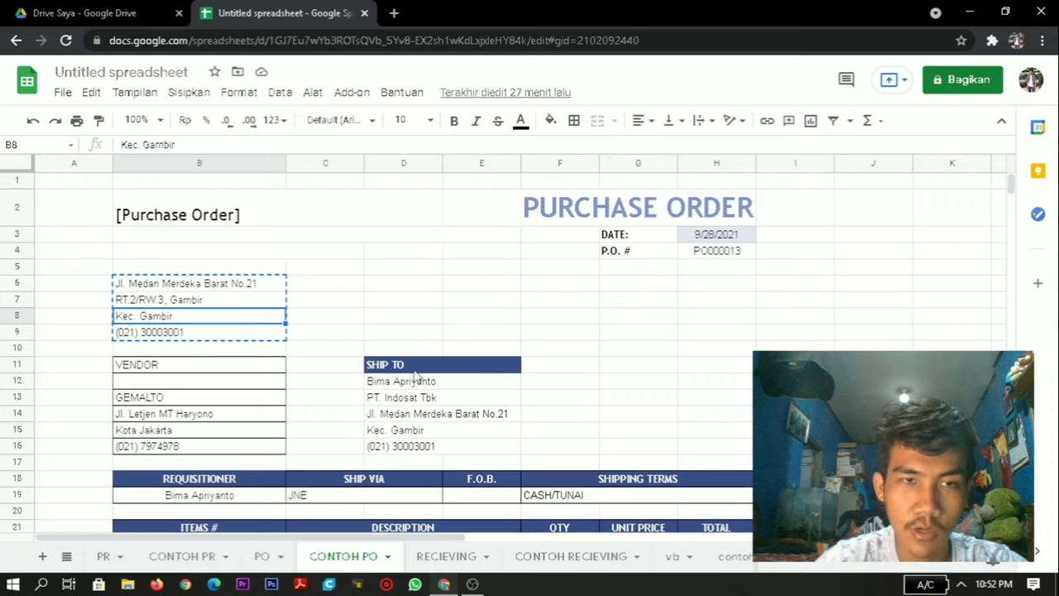
{"action": "scroll", "coordinate": [374, 377], "scroll_direction": "down", "scroll_amount": 1}
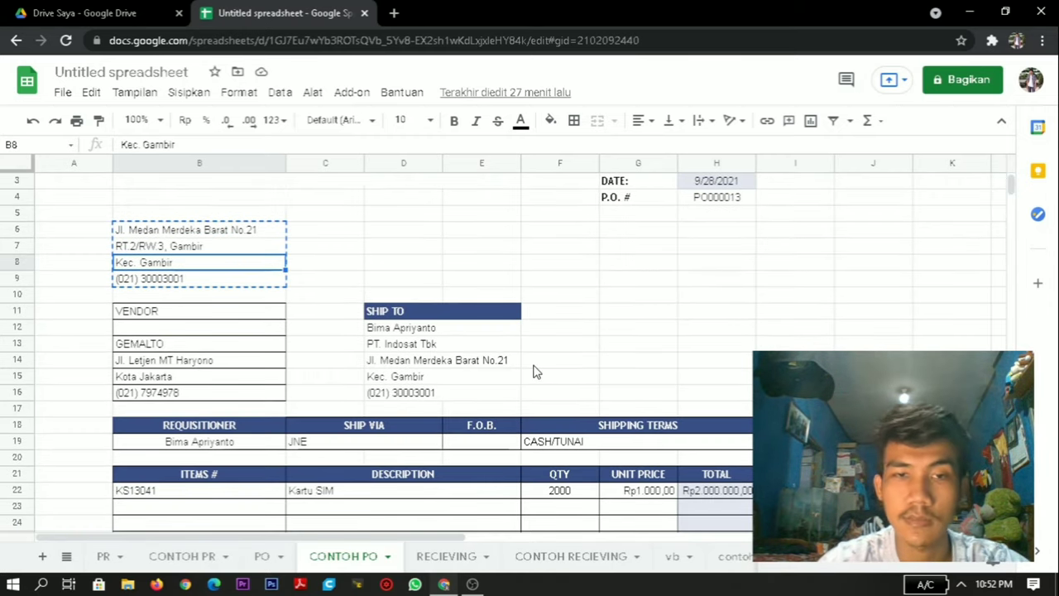
{"action": "scroll", "coordinate": [510, 394], "scroll_direction": "down", "scroll_amount": 3}
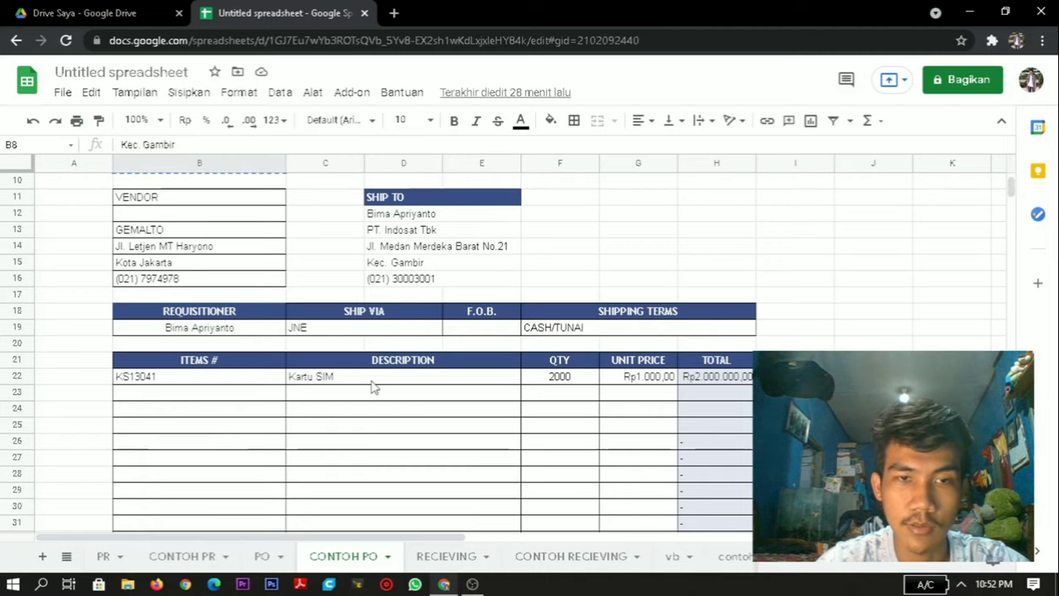
{"action": "scroll", "coordinate": [389, 343], "scroll_direction": "down", "scroll_amount": 2}
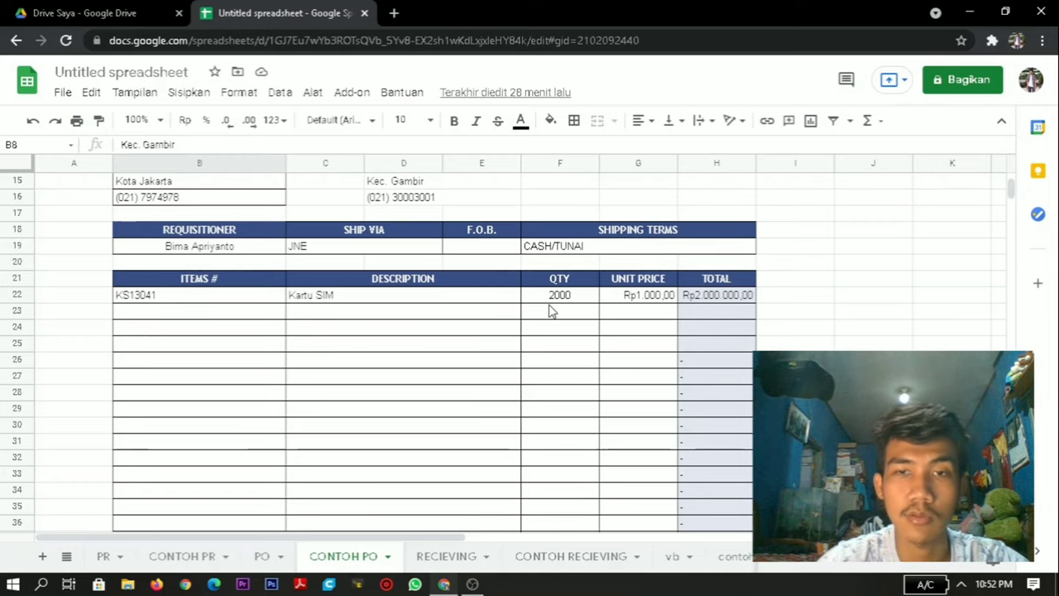
{"action": "scroll", "coordinate": [549, 307], "scroll_direction": "down", "scroll_amount": 2}
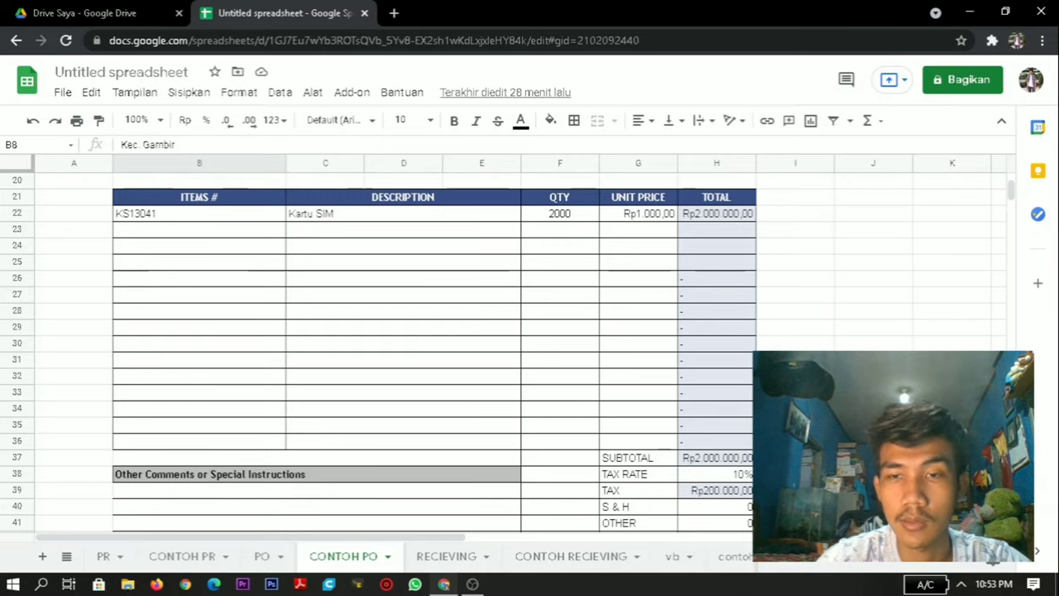
{"action": "scroll", "coordinate": [745, 521], "scroll_direction": "down", "scroll_amount": 2}
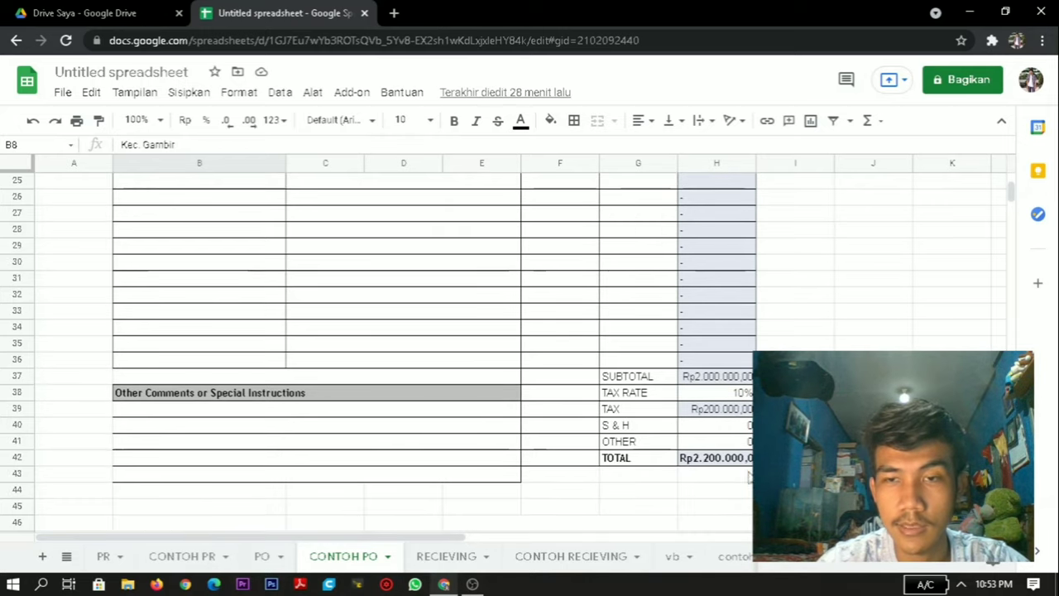
{"action": "scroll", "coordinate": [511, 359], "scroll_direction": "up", "scroll_amount": 6}
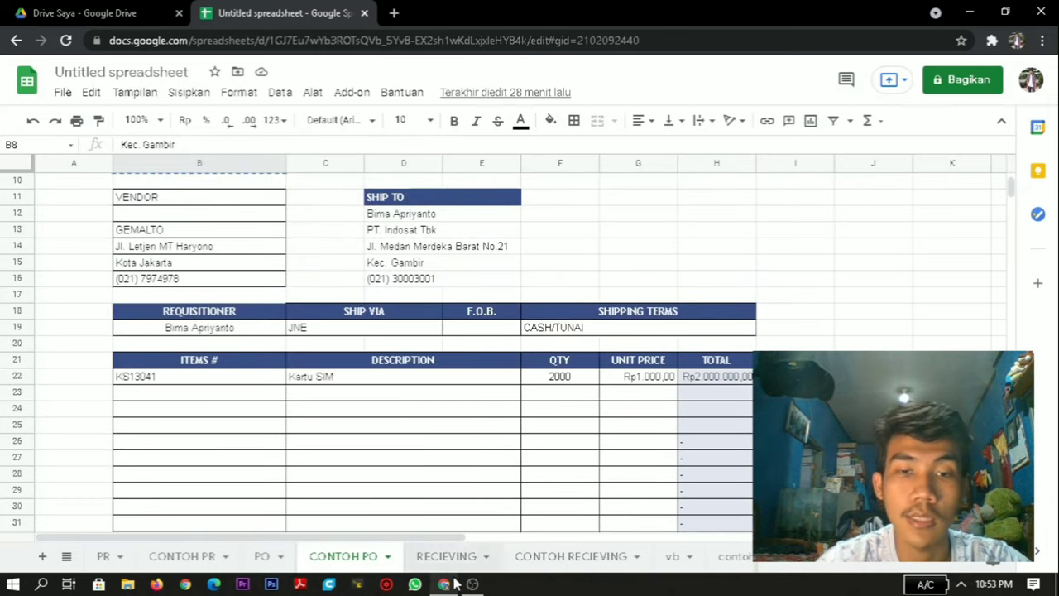
Compare the data table on the RECIEVING sheet with the header of the purchase order on CONTOH PO
{"action": "left_click", "coordinate": [440, 560]}
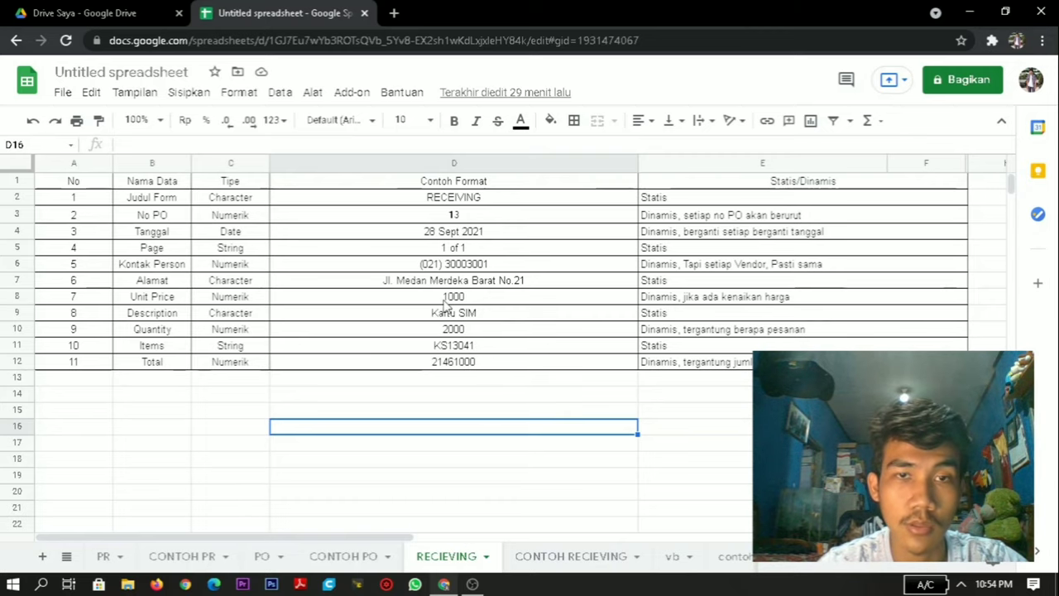
{"action": "left_click", "coordinate": [330, 556]}
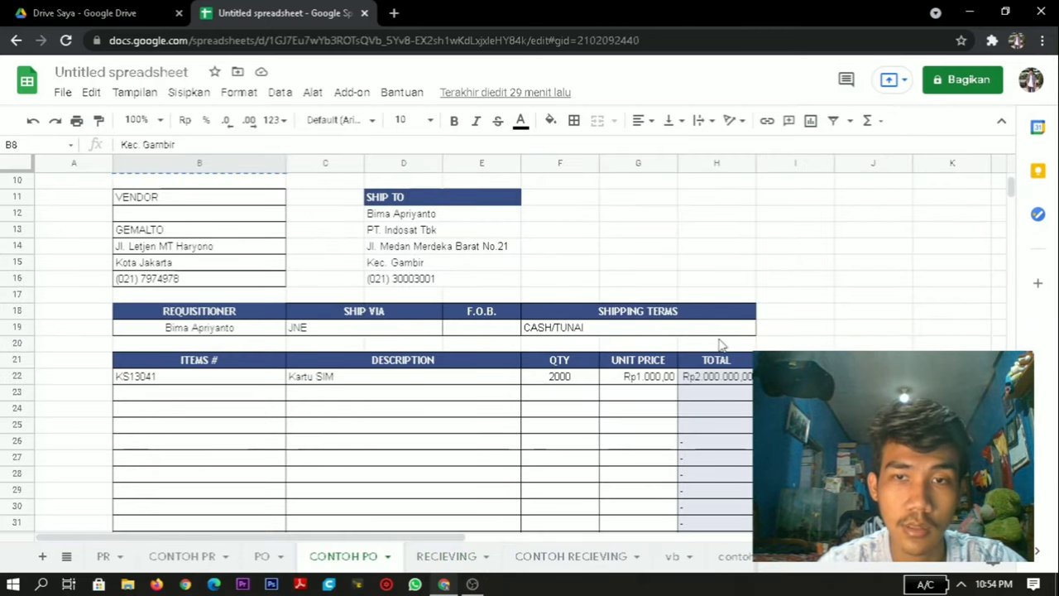
{"action": "scroll", "coordinate": [720, 346], "scroll_direction": "up", "scroll_amount": 3}
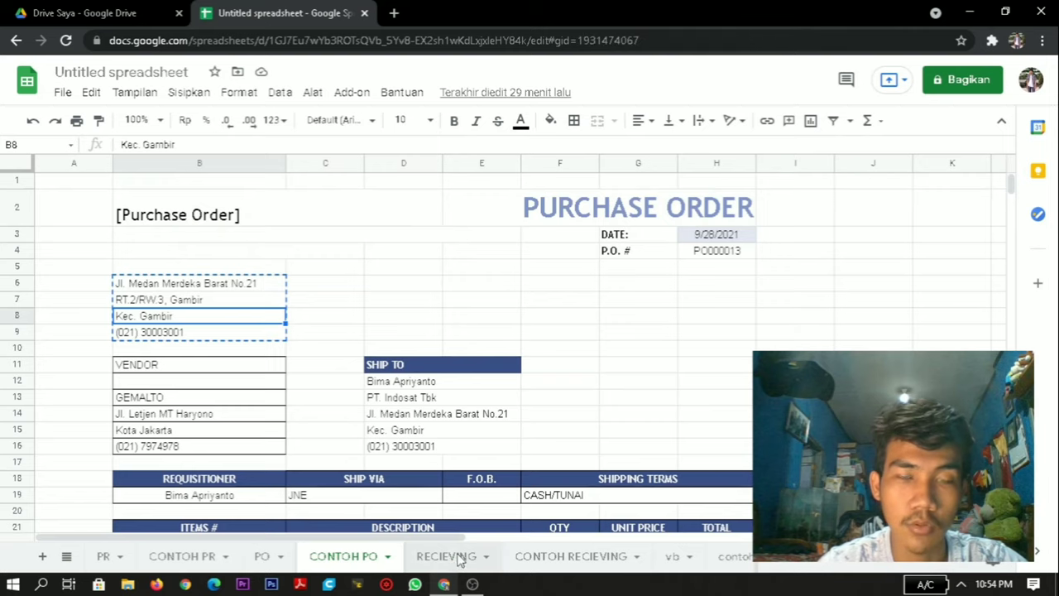
{"action": "left_click", "coordinate": [447, 556]}
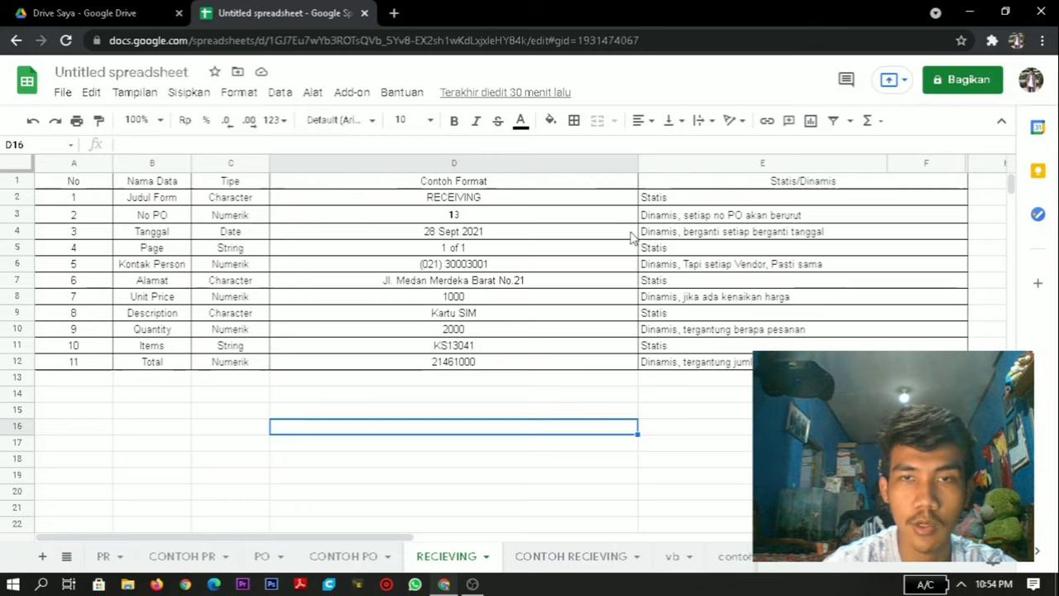
{"action": "scroll", "coordinate": [596, 366], "scroll_direction": "down", "scroll_amount": 2}
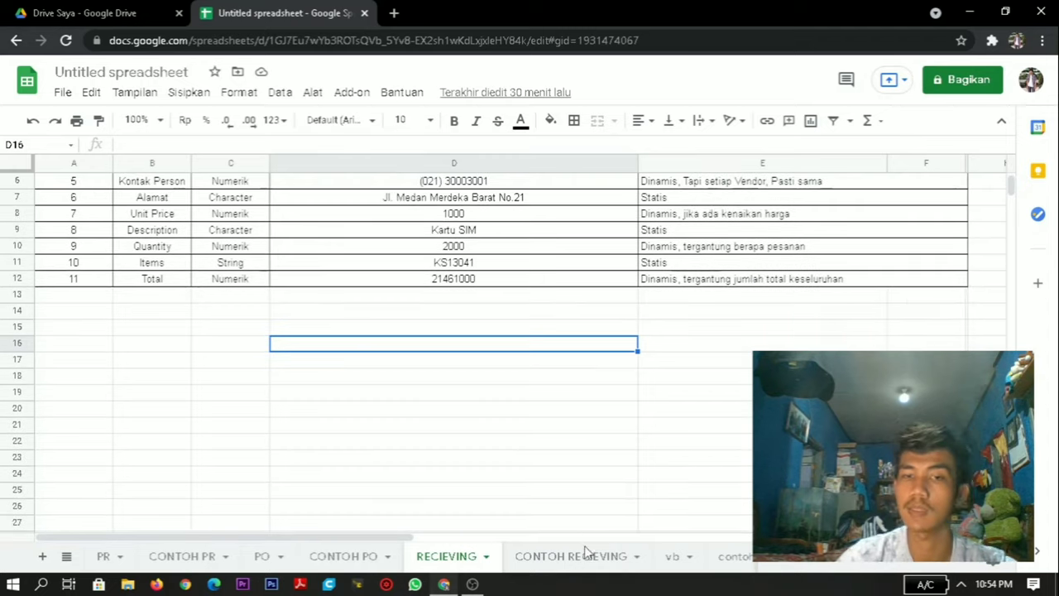
Examine the sample receiving form on CONTOH RECIEVING, covering its header, the item code, description and quantity, and the totals
{"action": "left_click", "coordinate": [582, 556]}
{"action": "scroll", "coordinate": [529, 314], "scroll_direction": "down", "scroll_amount": 1}
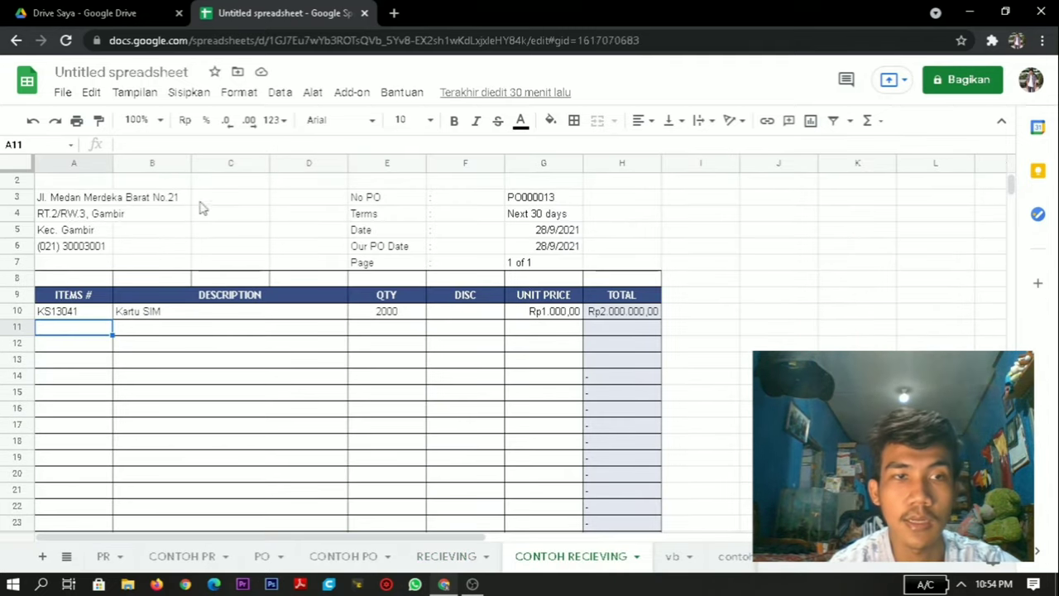
{"action": "scroll", "coordinate": [201, 210], "scroll_direction": "up", "scroll_amount": 1}
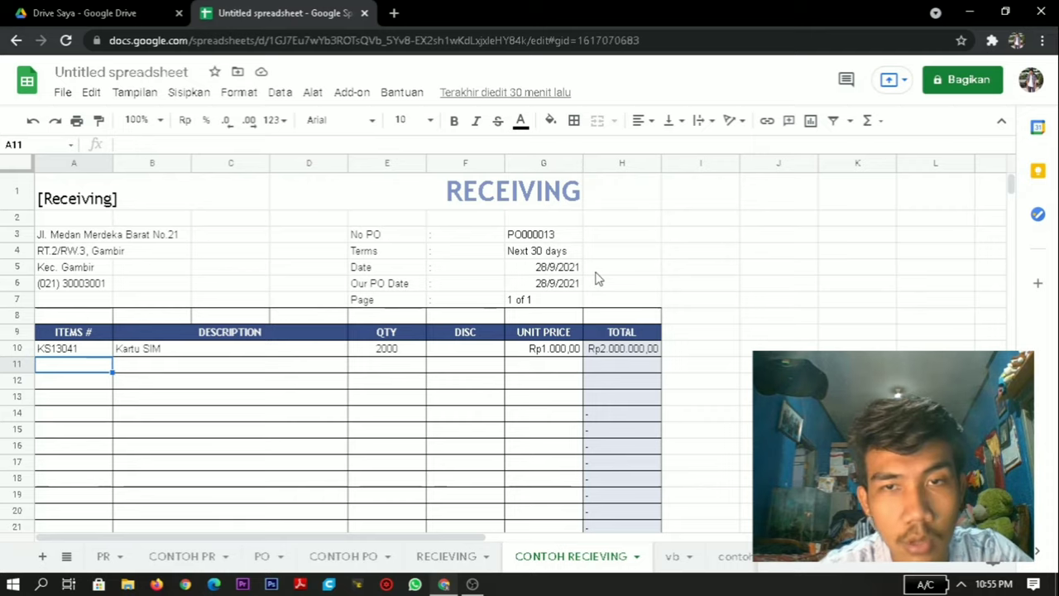
{"action": "scroll", "coordinate": [472, 313], "scroll_direction": "down", "scroll_amount": 2}
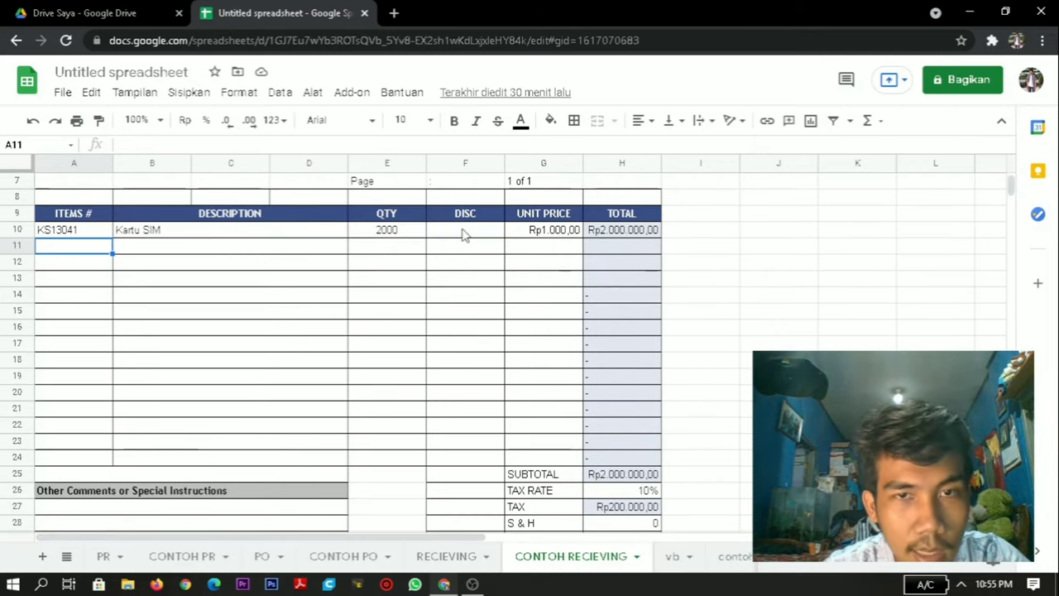
{"action": "left_click", "coordinate": [80, 235]}
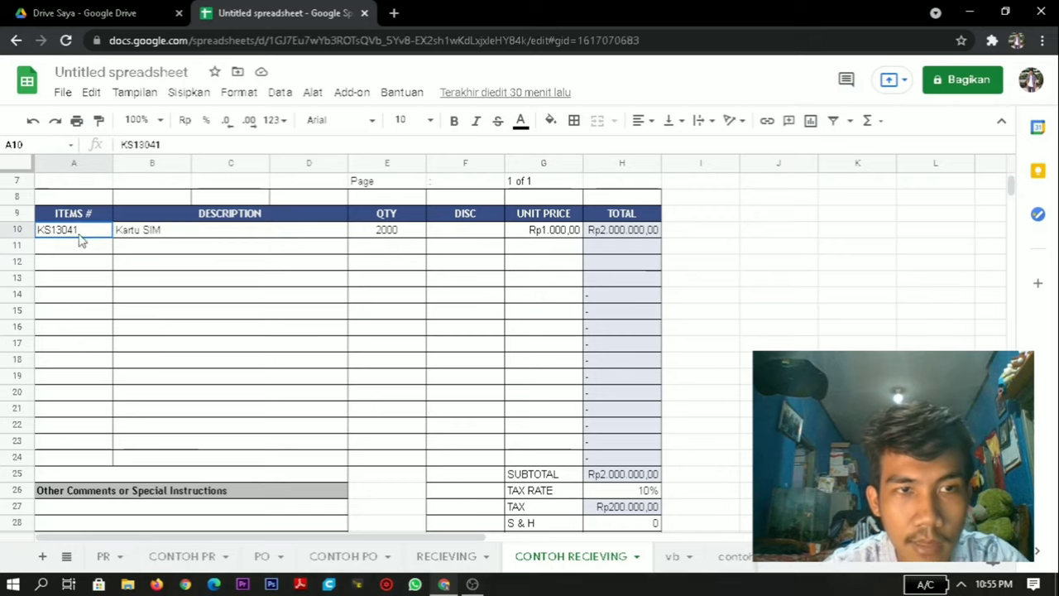
{"action": "left_click", "coordinate": [226, 238]}
{"action": "left_click", "coordinate": [407, 237]}
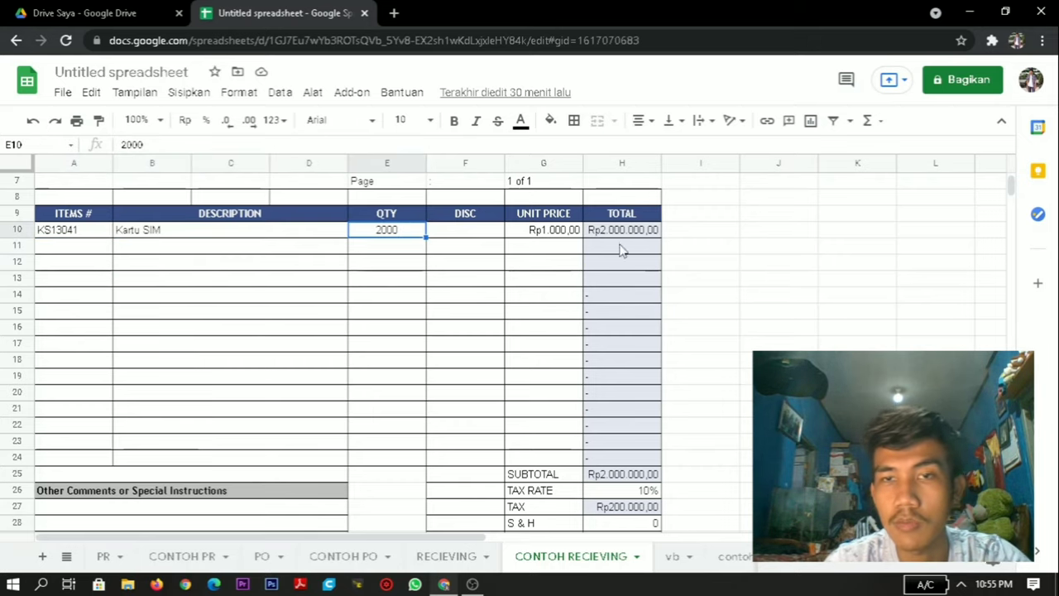
{"action": "scroll", "coordinate": [675, 461], "scroll_direction": "down", "scroll_amount": 2}
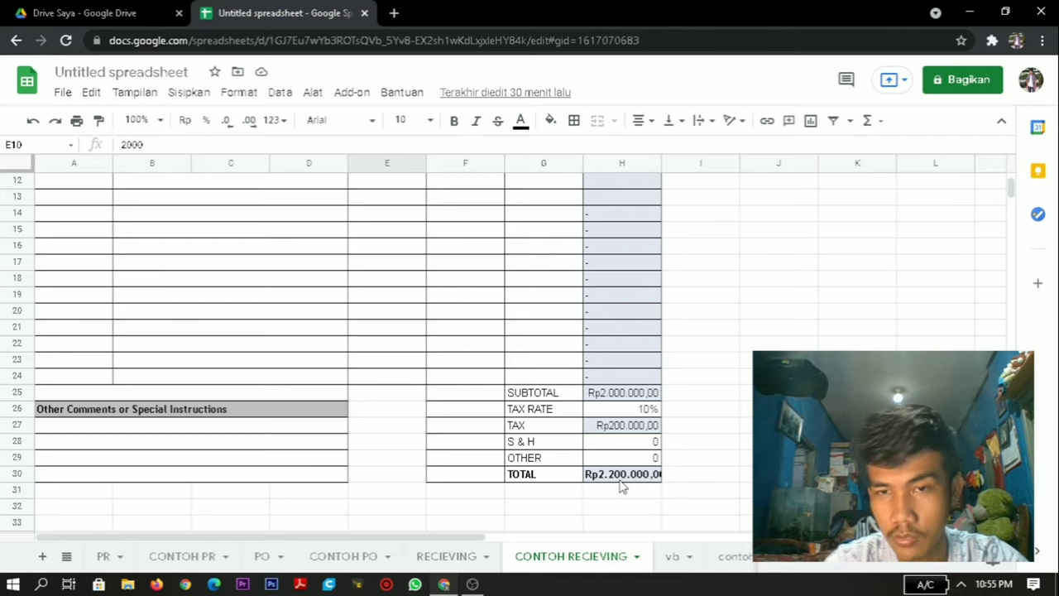
Examine the vendor bill data table on the vb sheet, checking it against the sample form on contoh vb
{"action": "left_click", "coordinate": [672, 557]}
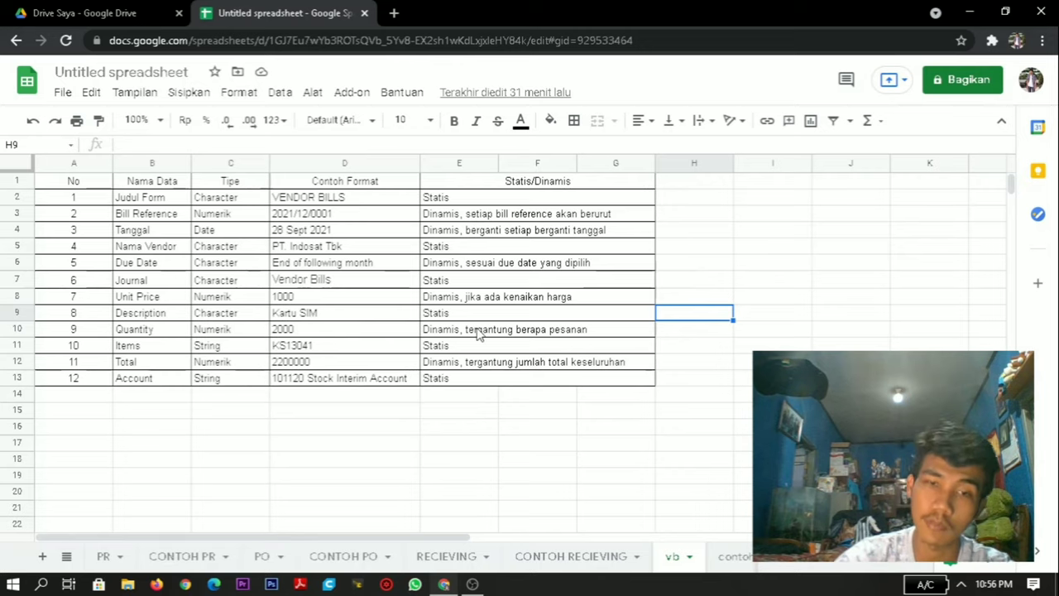
{"action": "left_click", "coordinate": [732, 556]}
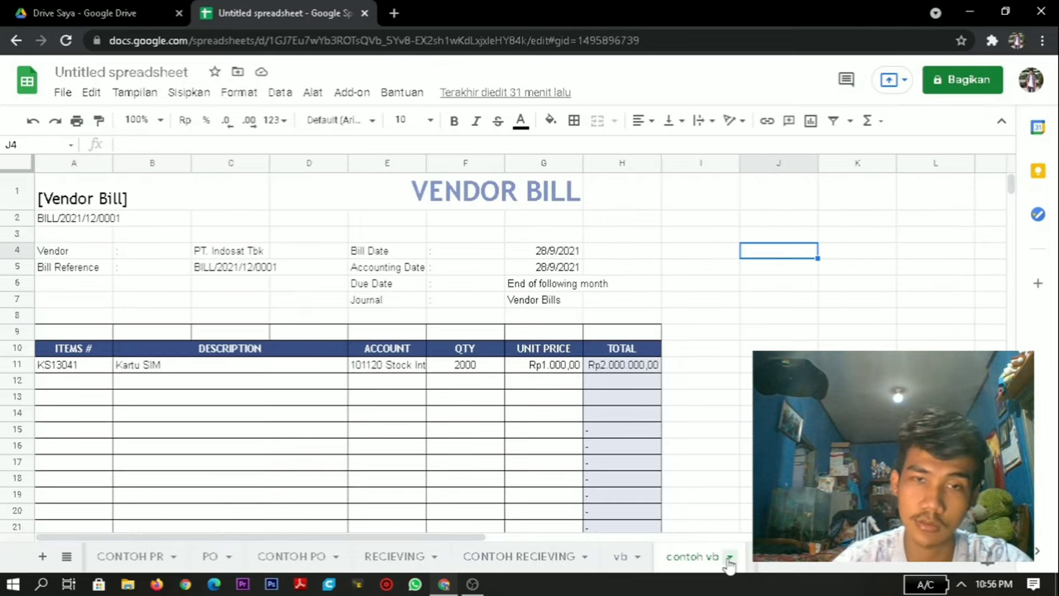
{"action": "left_click", "coordinate": [626, 556]}
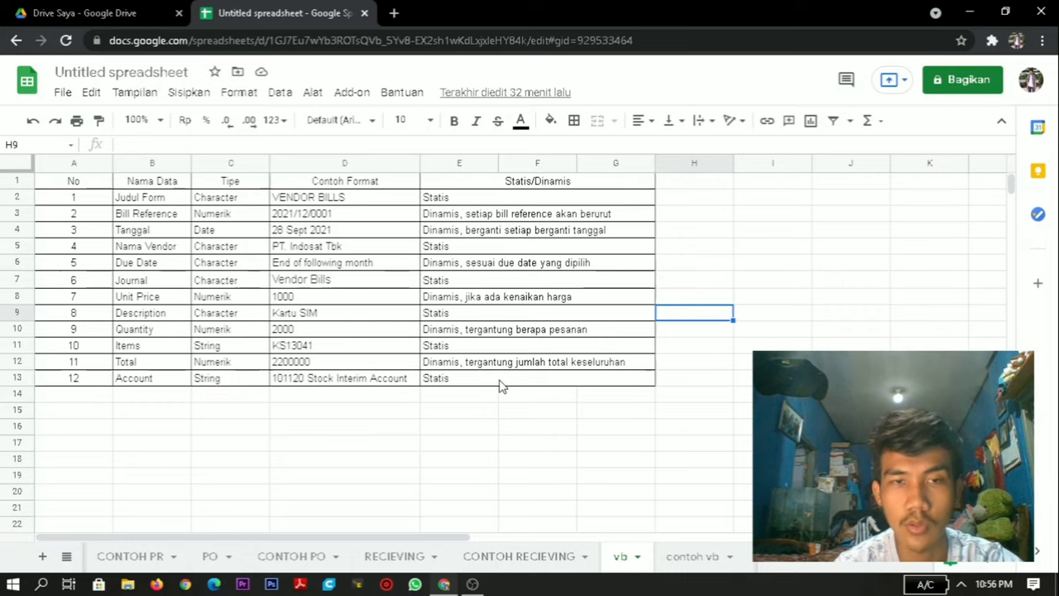
{"action": "scroll", "coordinate": [524, 366], "scroll_direction": "down", "scroll_amount": 1}
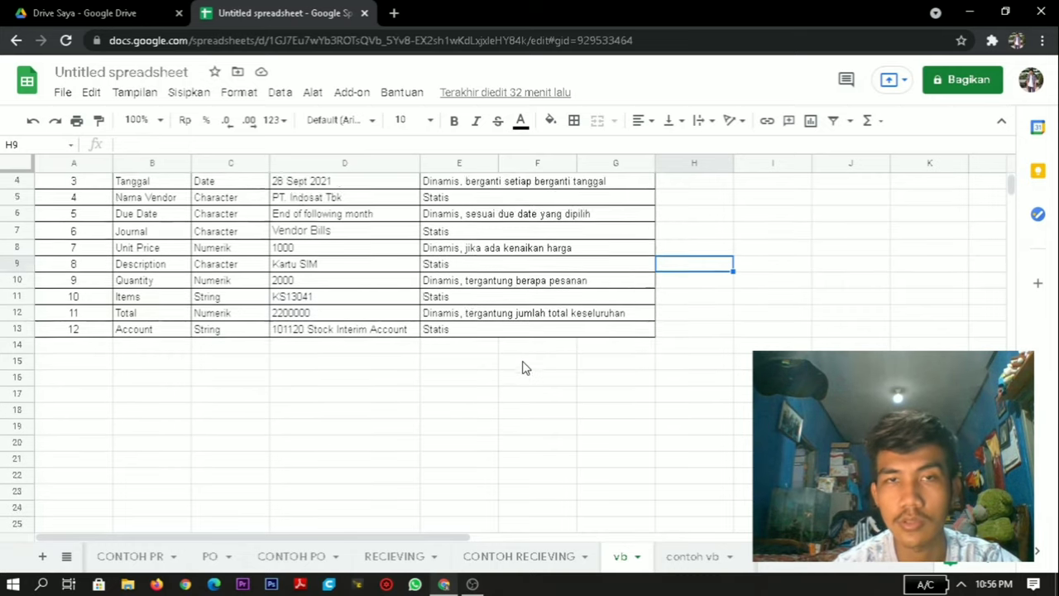
Widen the ACCOUNT column of the sample vendor bill on contoh vb and review the form from header to totals
{"action": "left_click", "coordinate": [692, 556]}
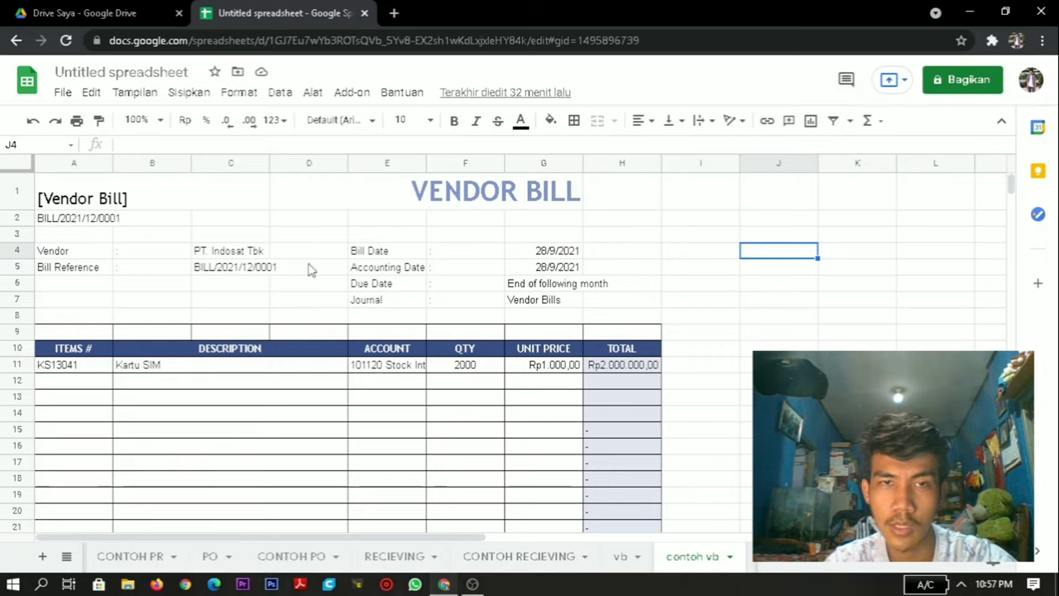
{"action": "scroll", "coordinate": [570, 302], "scroll_direction": "down", "scroll_amount": 1}
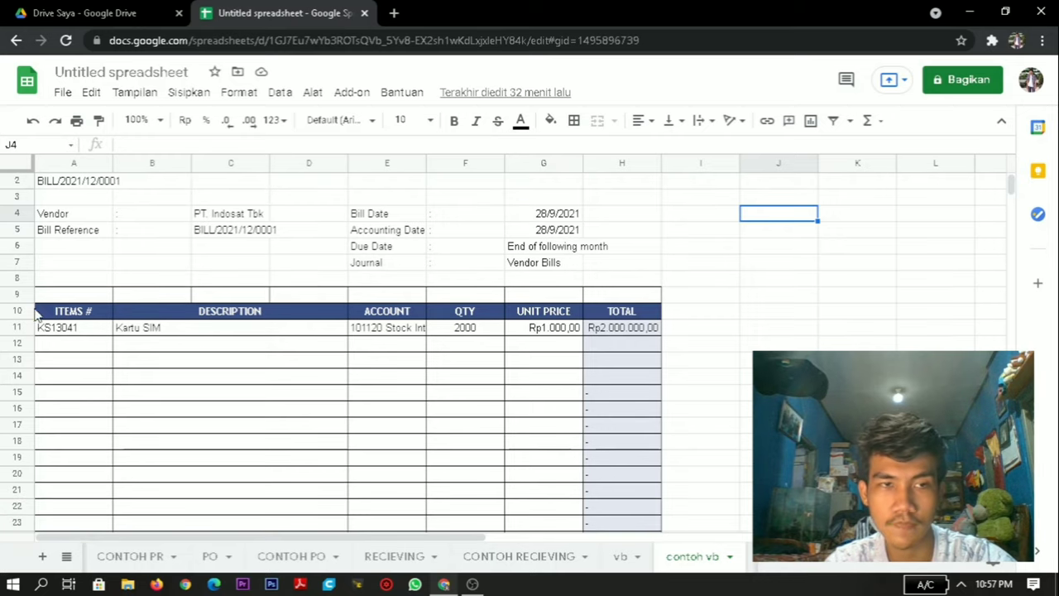
{"action": "scroll", "coordinate": [464, 367], "scroll_direction": "down", "scroll_amount": 1}
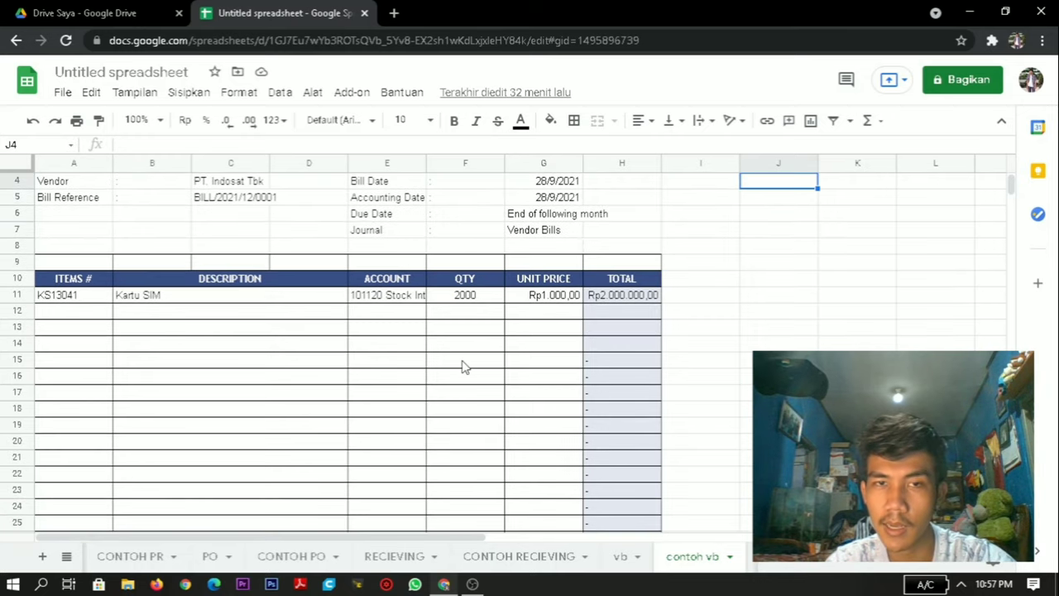
{"action": "left_click", "coordinate": [385, 305]}
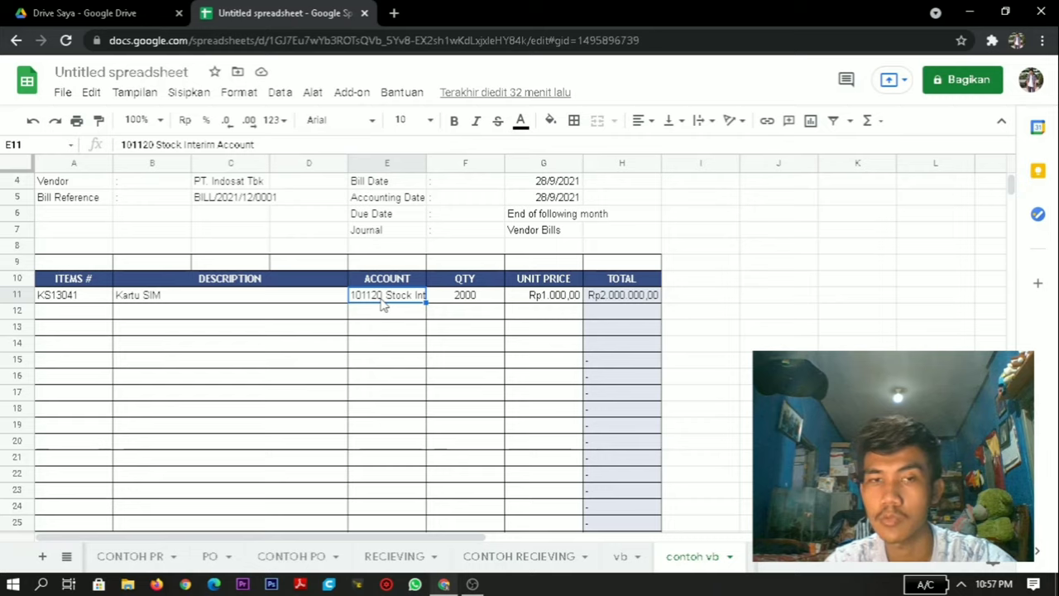
{"action": "left_click_drag", "start_coordinate": [426, 163], "coordinate": [460, 163]}
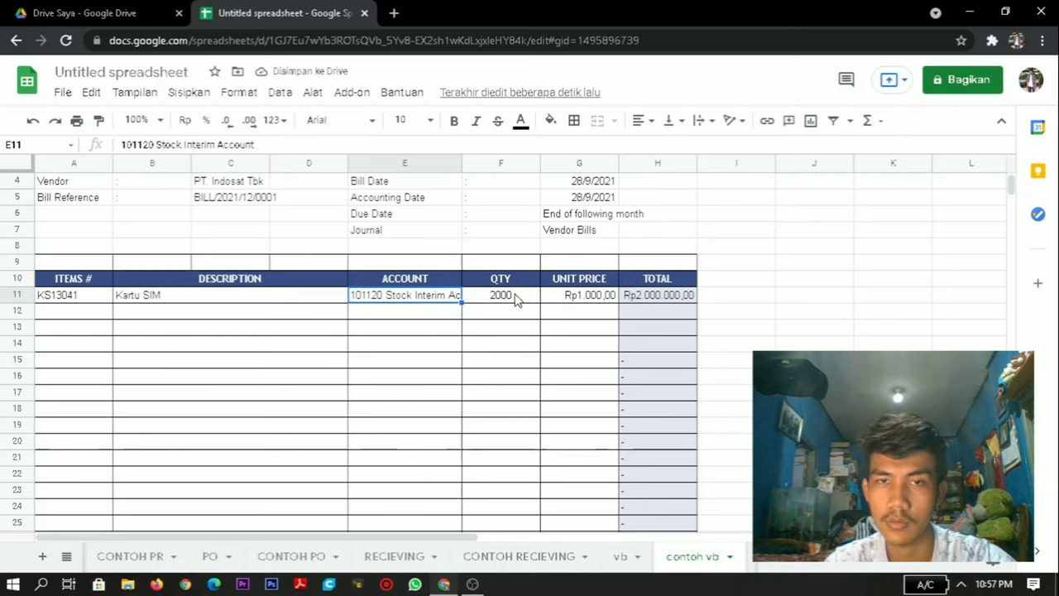
{"action": "scroll", "coordinate": [596, 303], "scroll_direction": "down", "scroll_amount": 3}
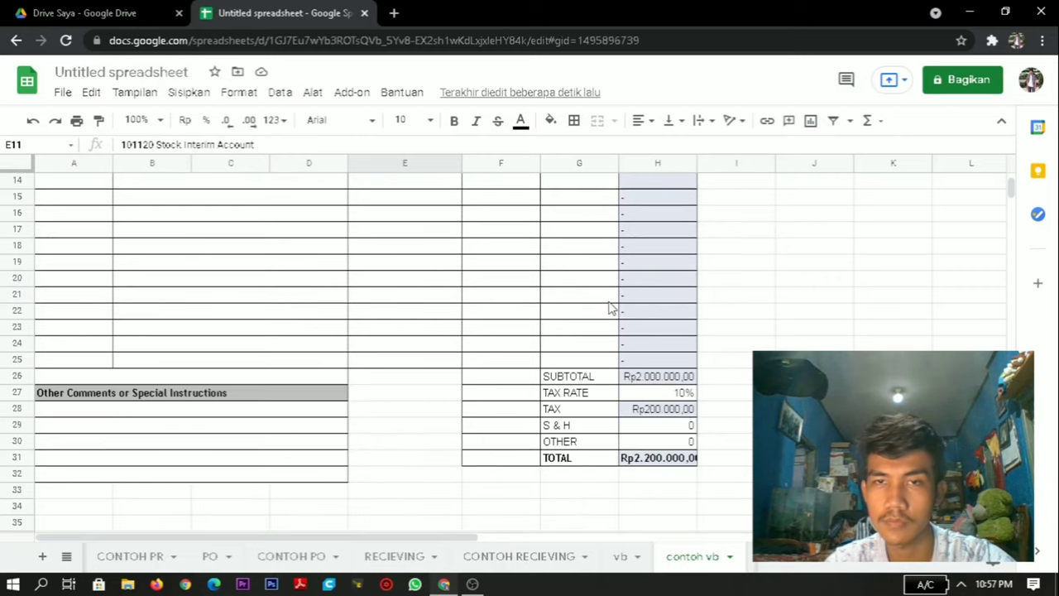
Review the data table on the Payment sheet, checking the payment reference, date and customer name rows
{"action": "left_click", "coordinate": [721, 556]}
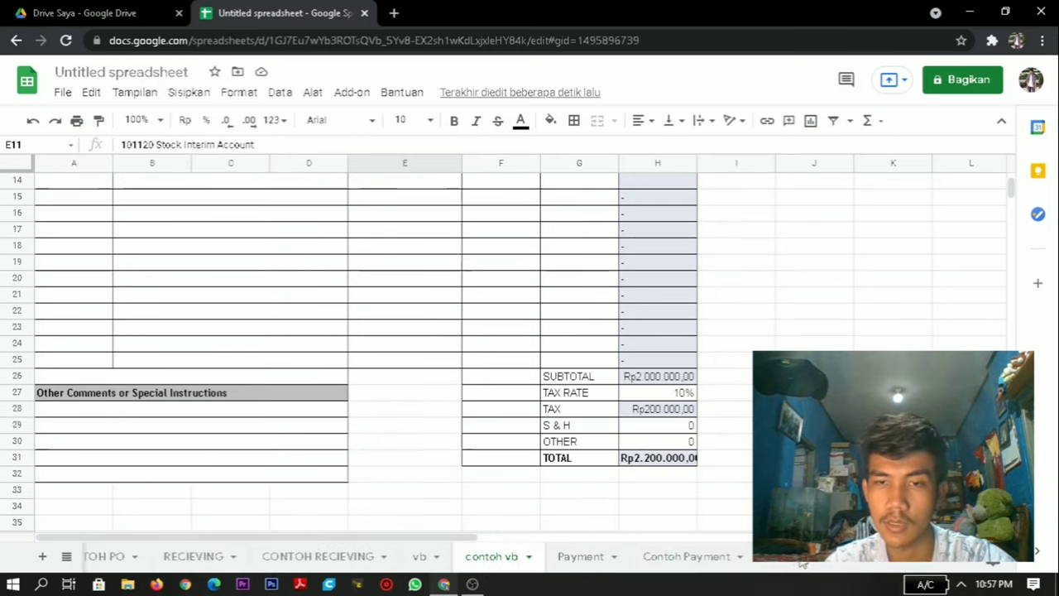
{"action": "left_click", "coordinate": [580, 556]}
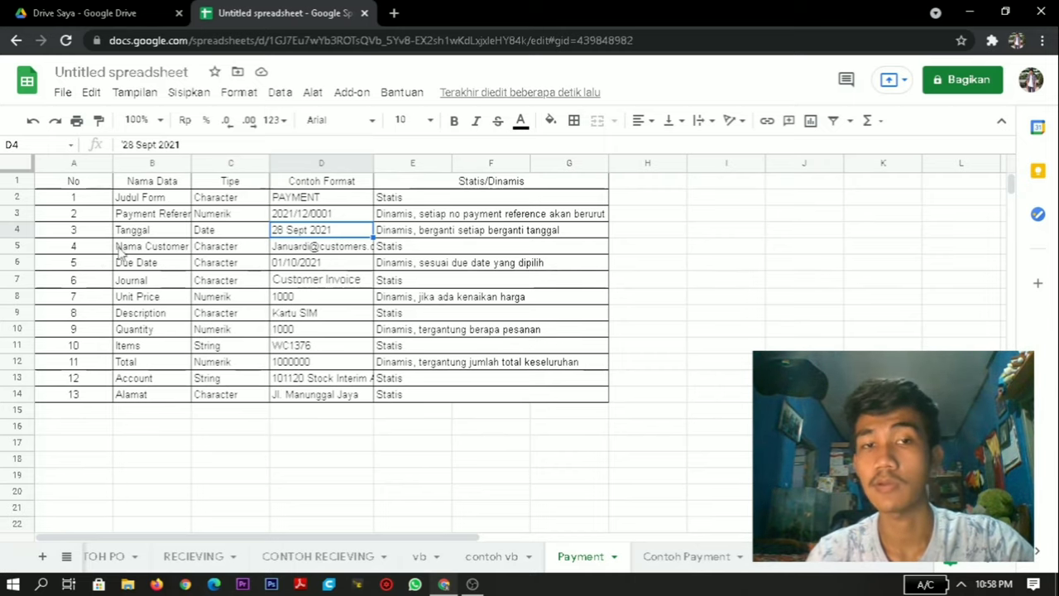
{"action": "left_click", "coordinate": [336, 251]}
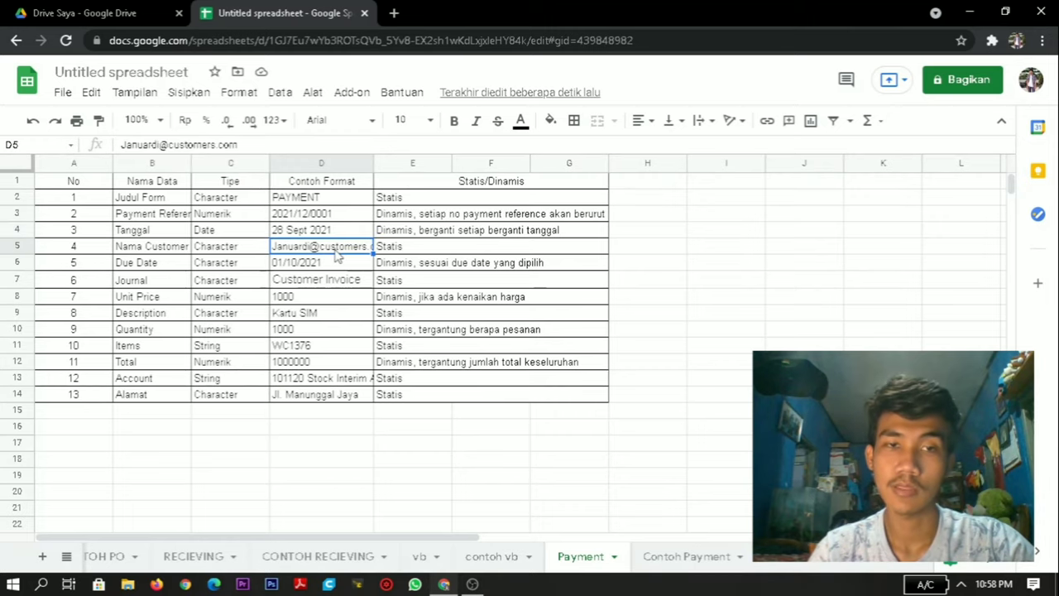
{"action": "left_click", "coordinate": [405, 217]}
{"action": "left_click", "coordinate": [309, 234]}
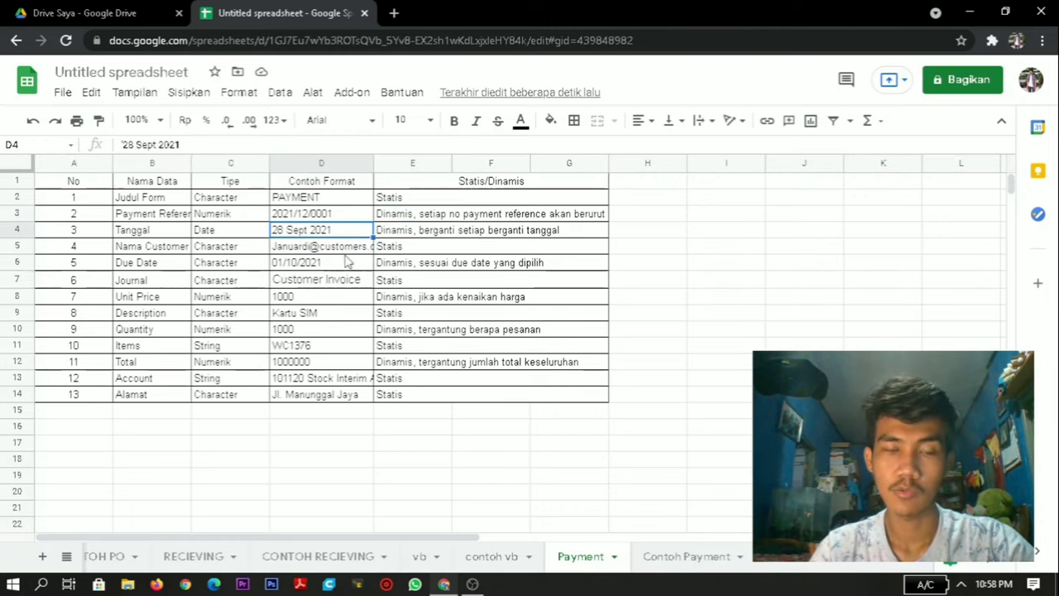
Check the example quantity, unit price, total, account and address in the Payment data table
{"action": "left_click", "coordinate": [321, 332]}
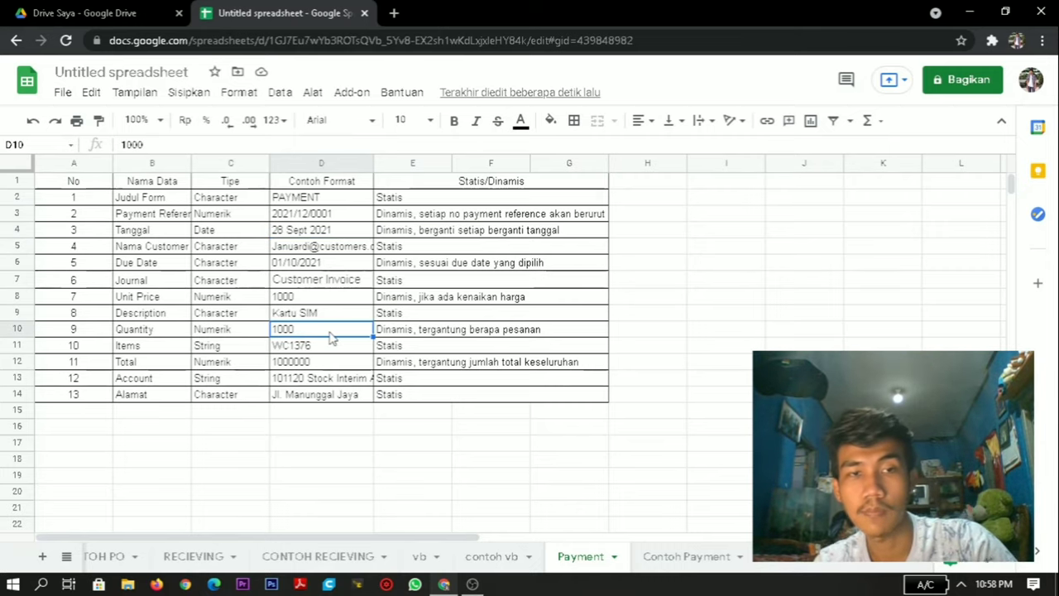
{"action": "left_click", "coordinate": [306, 300]}
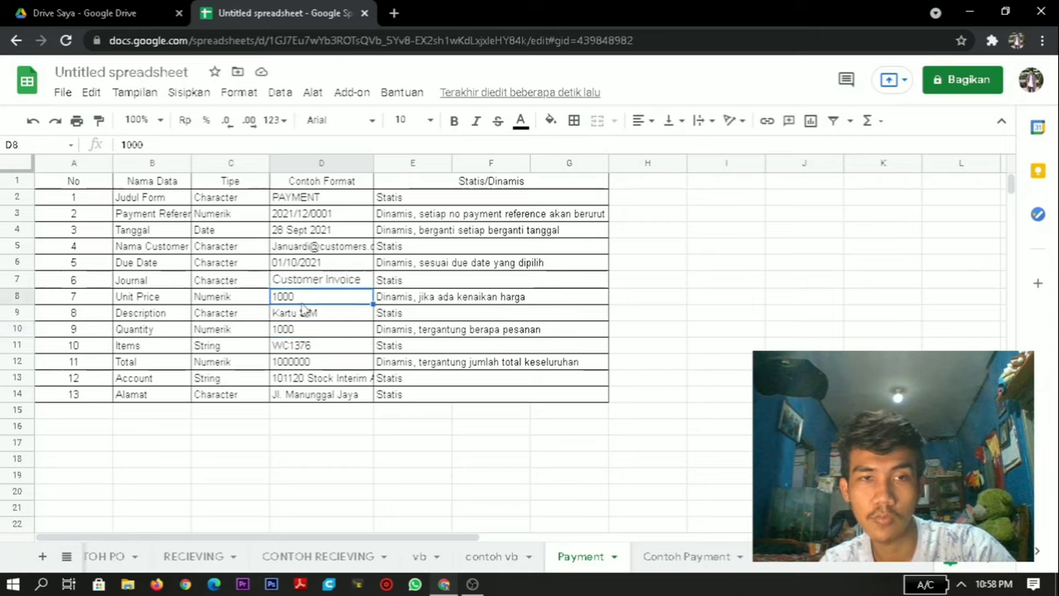
{"action": "left_click", "coordinate": [289, 366]}
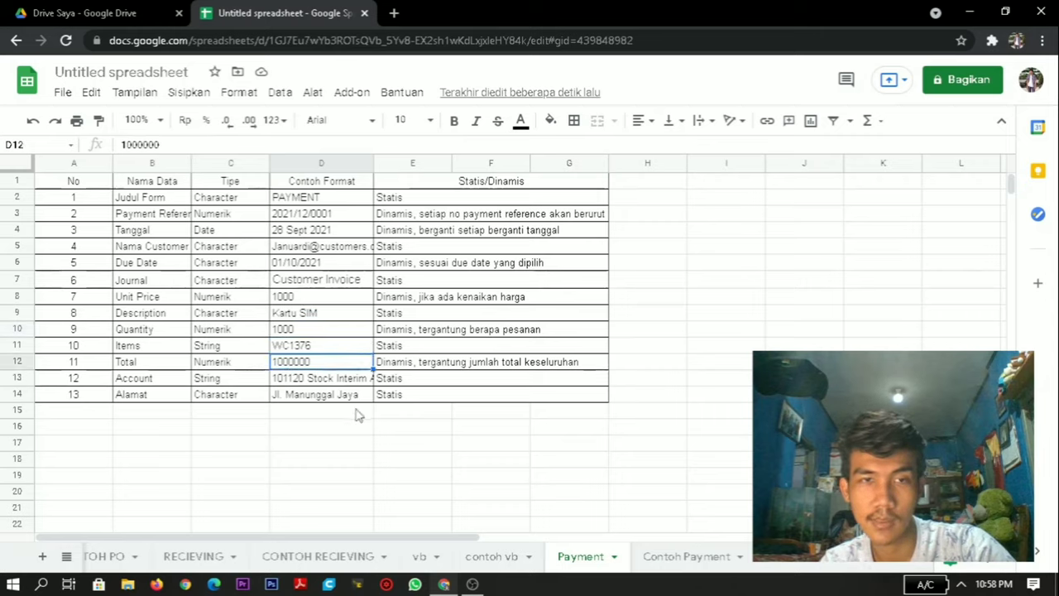
{"action": "left_click", "coordinate": [295, 379]}
{"action": "left_click", "coordinate": [296, 396]}
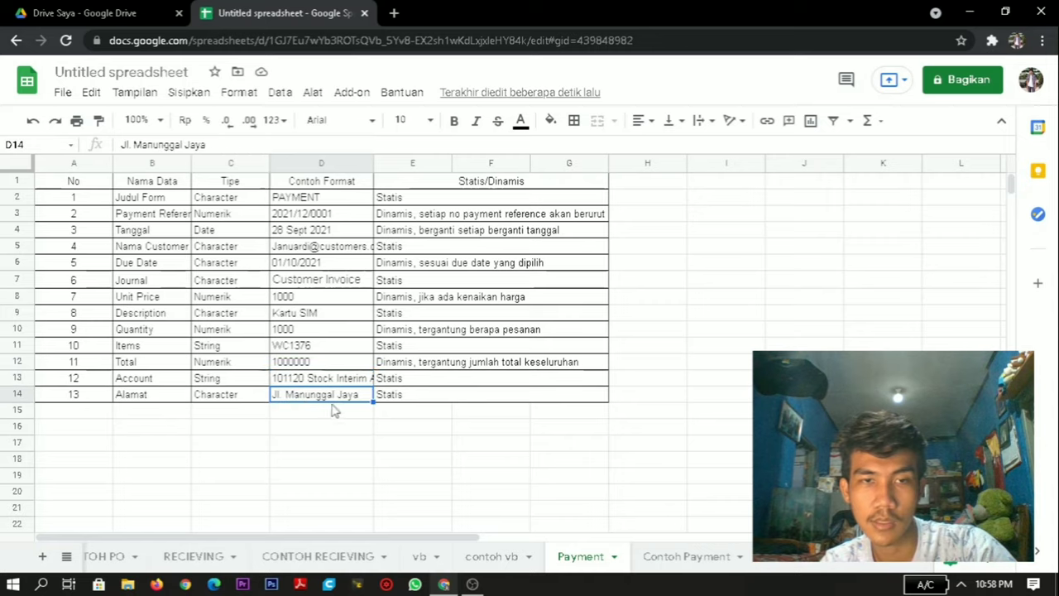
{"action": "left_click", "coordinate": [296, 381]}
Examine the header of the sample payment form on Contoh Payment, including the due date
{"action": "left_click", "coordinate": [683, 553]}
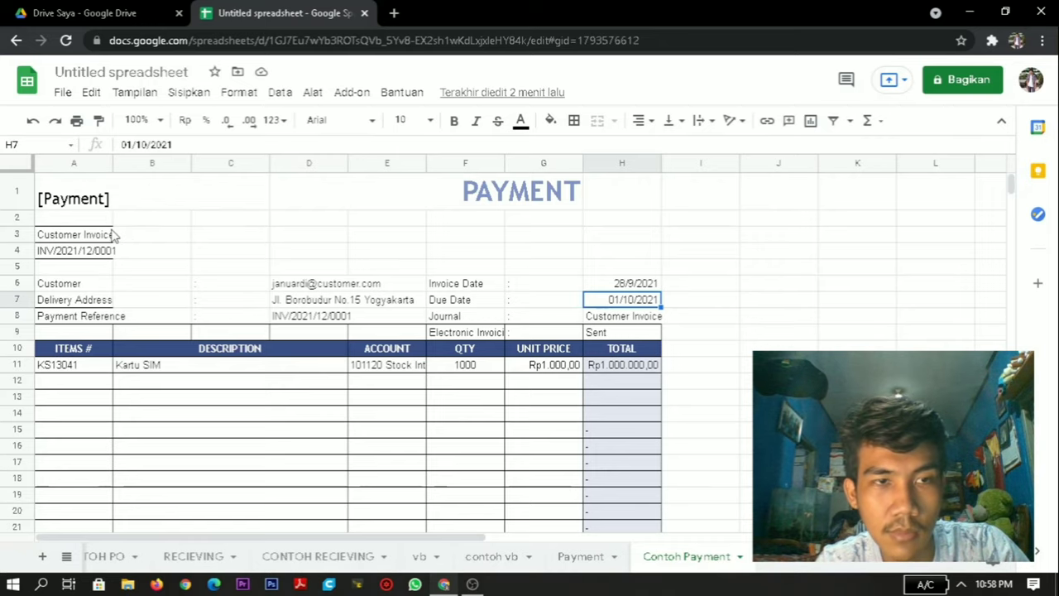
{"action": "scroll", "coordinate": [308, 354], "scroll_direction": "down", "scroll_amount": 1}
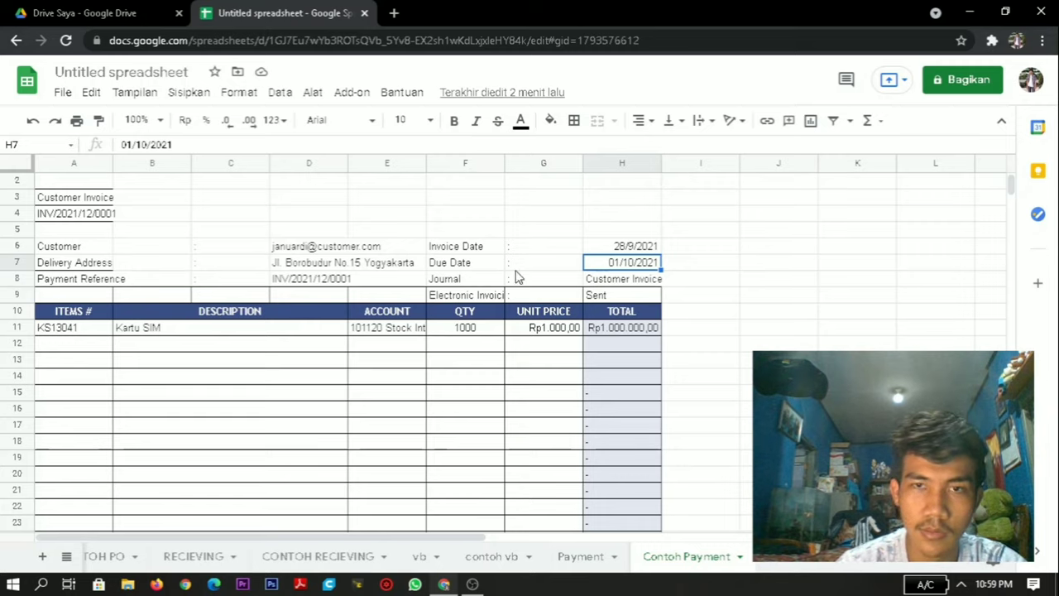
{"action": "left_click", "coordinate": [563, 263]}
{"action": "left_click", "coordinate": [610, 269]}
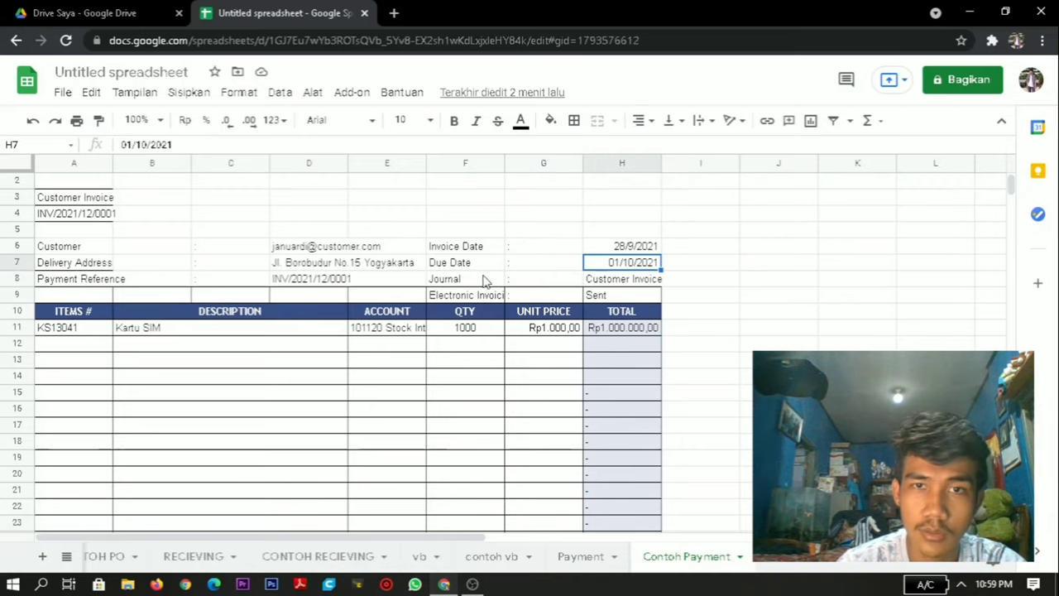
Check the item code and account in the sample payment's item row, and the totals below it
{"action": "scroll", "coordinate": [157, 368], "scroll_direction": "down", "scroll_amount": 1}
{"action": "left_click", "coordinate": [64, 302]}
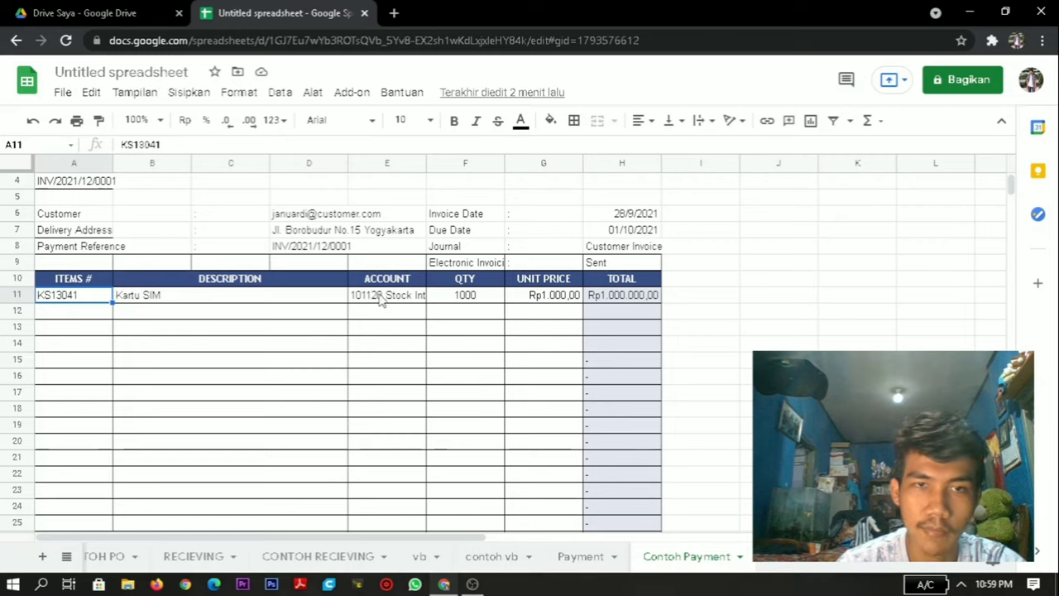
{"action": "left_click", "coordinate": [419, 299]}
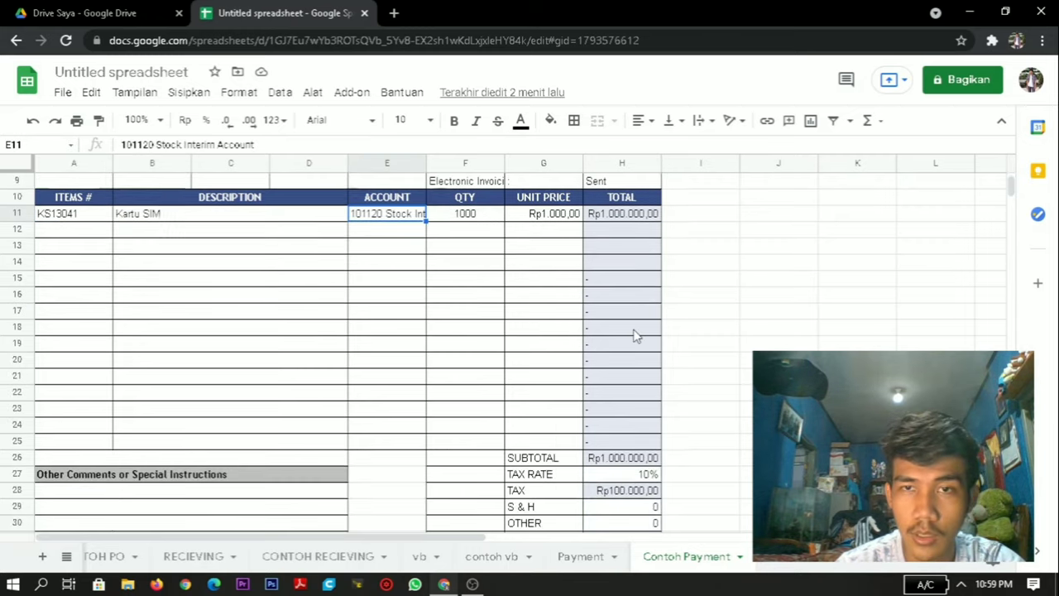
{"action": "scroll", "coordinate": [637, 327], "scroll_direction": "down", "scroll_amount": 2}
{"action": "scroll", "coordinate": [652, 509], "scroll_direction": "down", "scroll_amount": 1}
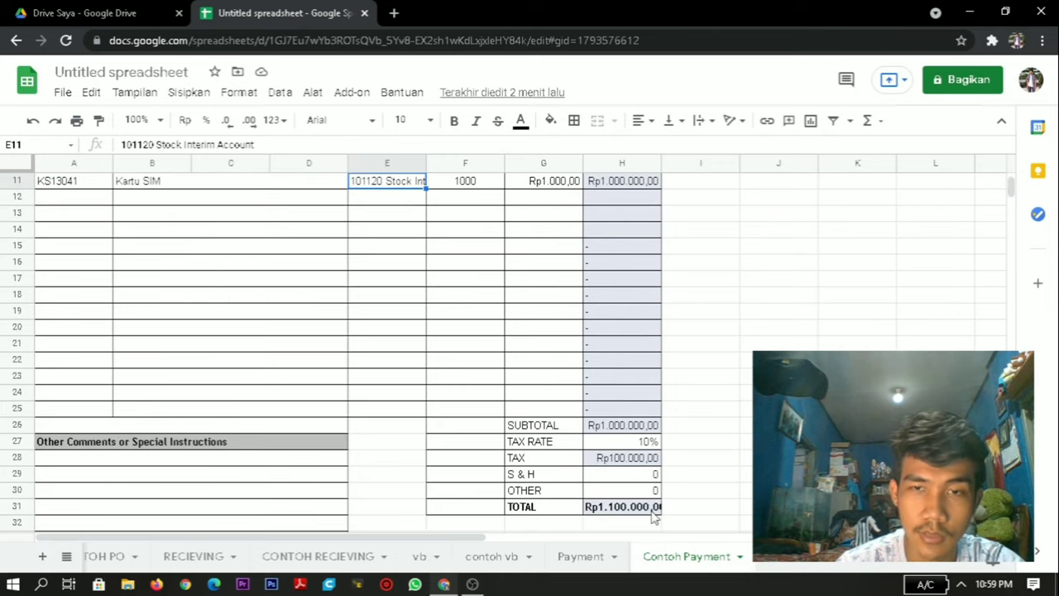
Go over the sample payment form once more, from the title and customer details to the totals
{"action": "scroll", "coordinate": [653, 524], "scroll_direction": "up", "scroll_amount": 3}
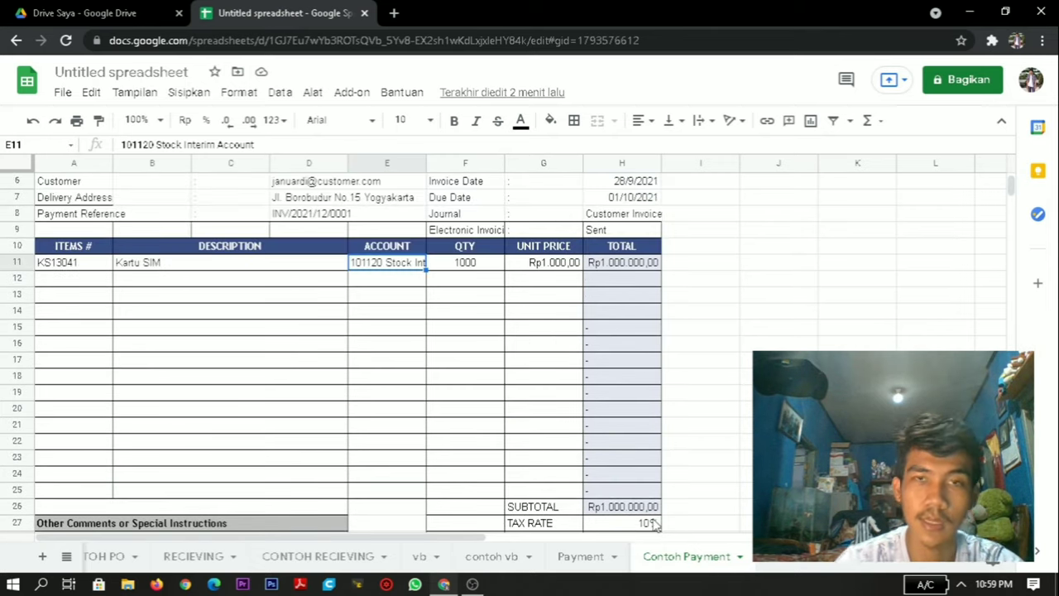
{"action": "scroll", "coordinate": [637, 354], "scroll_direction": "up", "scroll_amount": 2}
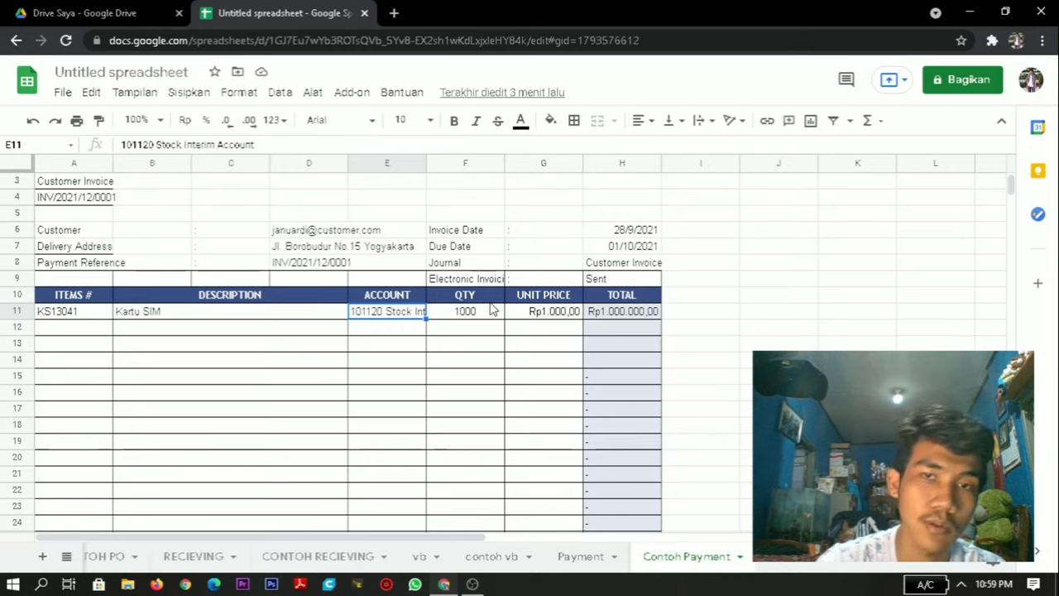
{"action": "scroll", "coordinate": [485, 315], "scroll_direction": "down", "scroll_amount": 4}
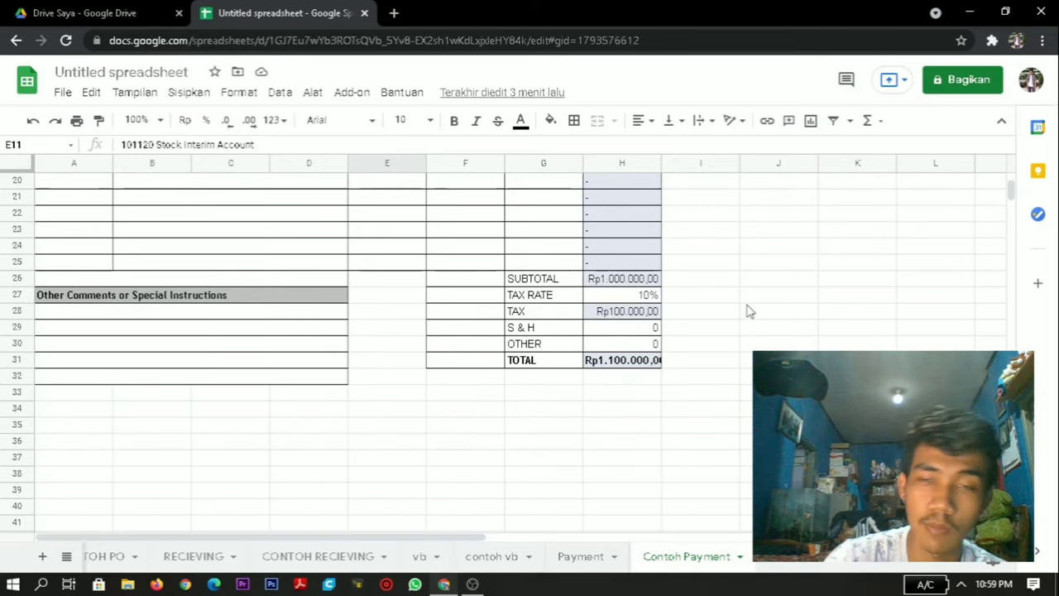
{"action": "scroll", "coordinate": [540, 284], "scroll_direction": "up", "scroll_amount": 4}
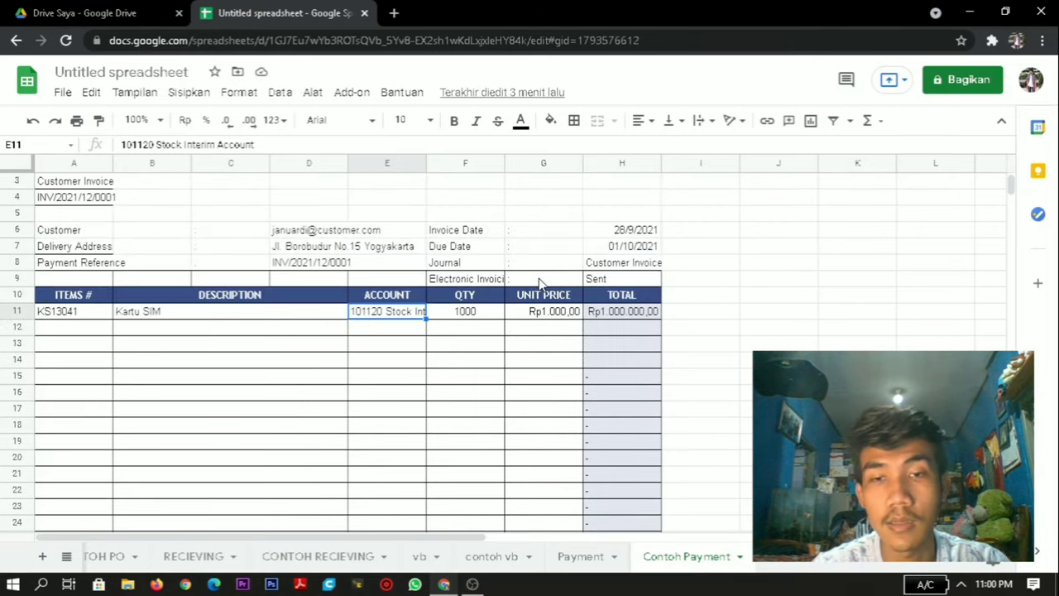
{"action": "scroll", "coordinate": [539, 283], "scroll_direction": "up", "scroll_amount": 1}
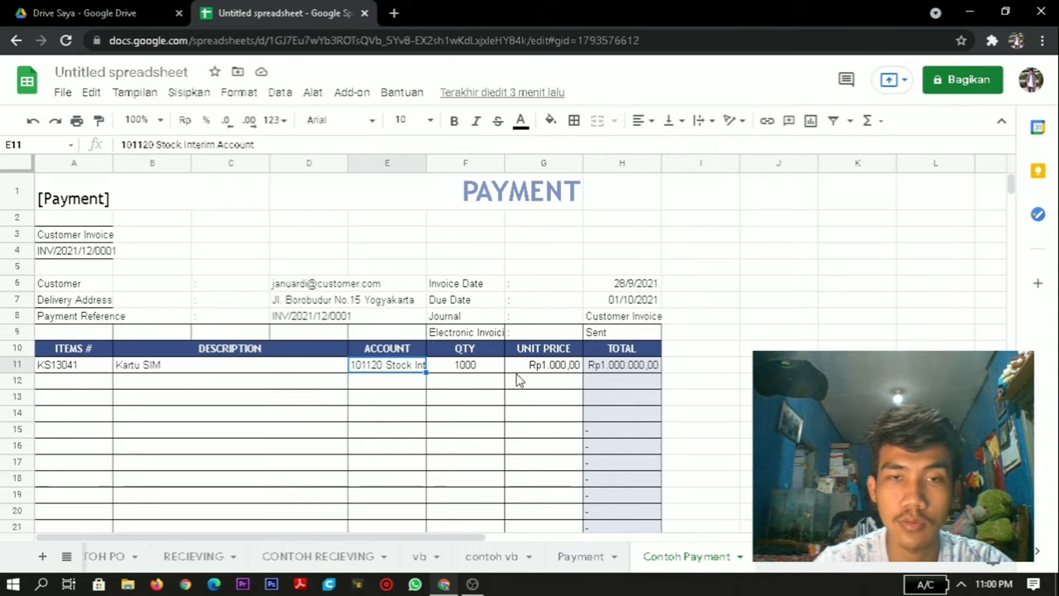
{"action": "scroll", "coordinate": [530, 319], "scroll_direction": "down", "scroll_amount": 2}
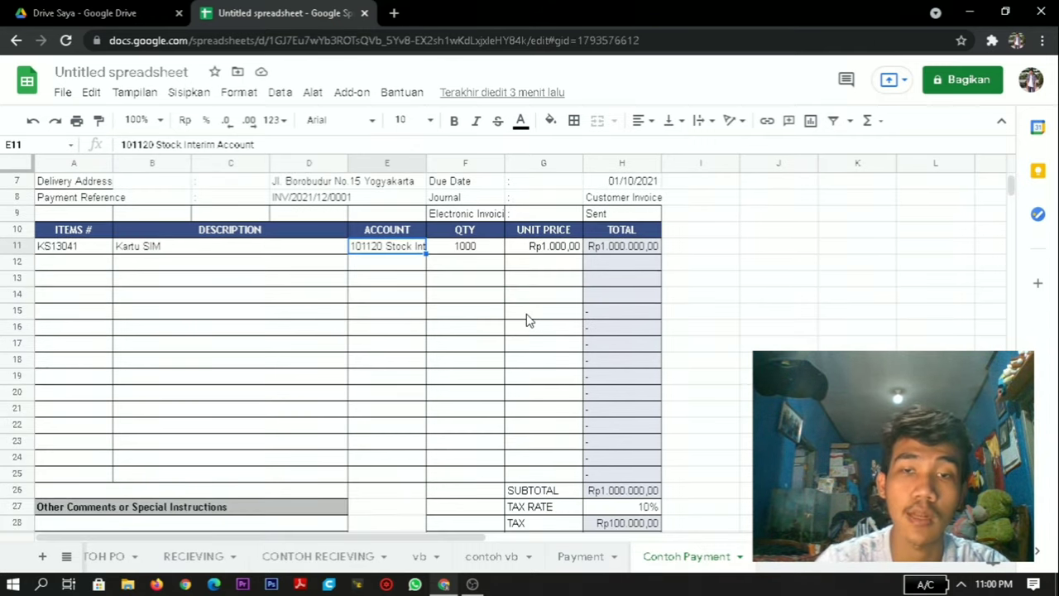